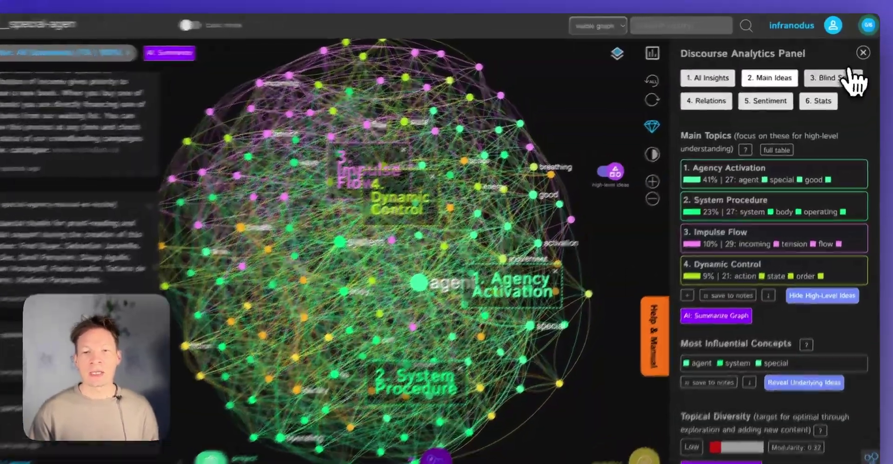
Review the special agency manual graph's blind spots and return to its main ideas
{"action": "left_click", "coordinate": [840, 74]}
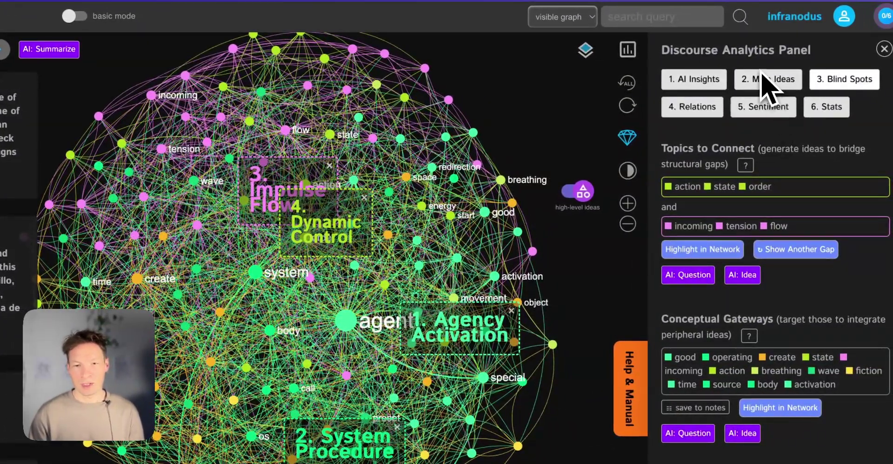
{"action": "left_click", "coordinate": [764, 79]}
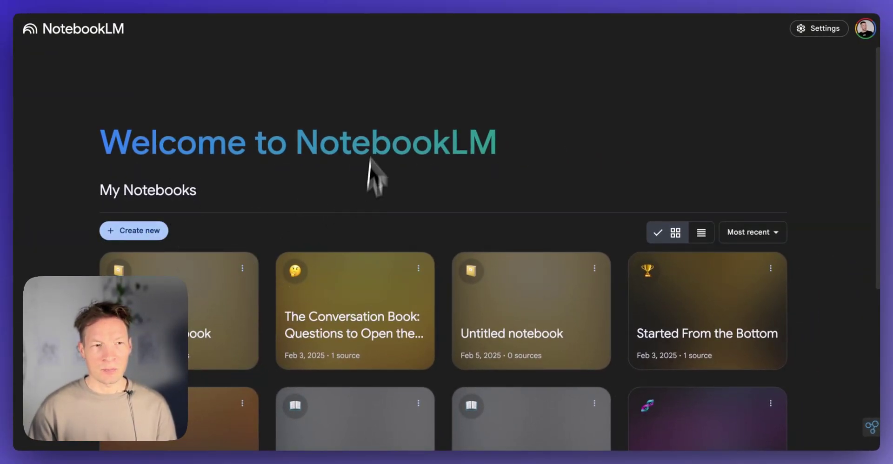
Switch to NotebookLM, pause the Conversation Book notebook's audio overview and look at its playback and download options
{"action": "left_click", "coordinate": [135, 231]}
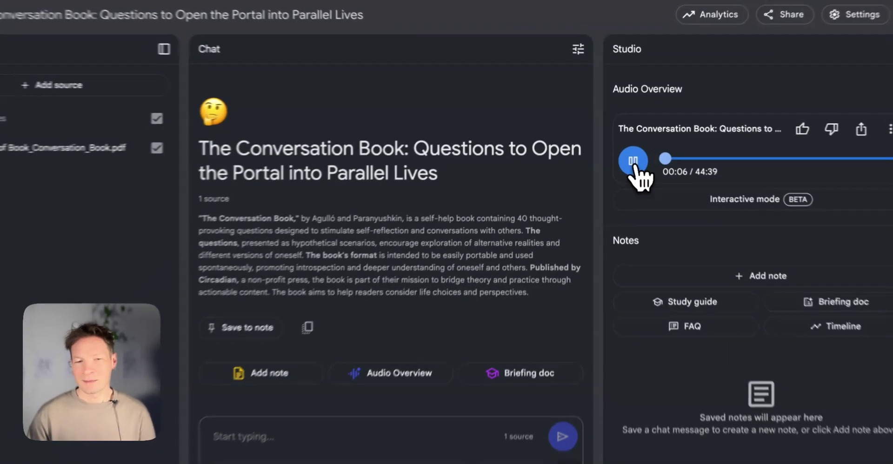
{"action": "left_click", "coordinate": [628, 154]}
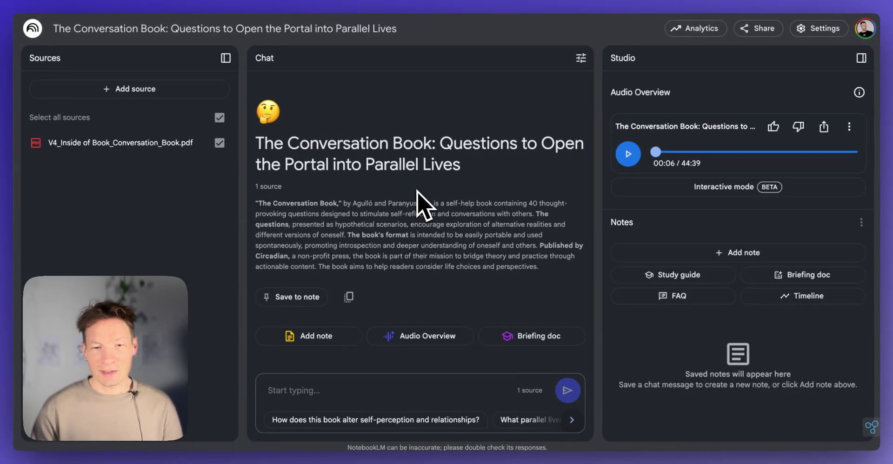
{"action": "left_click", "coordinate": [849, 126]}
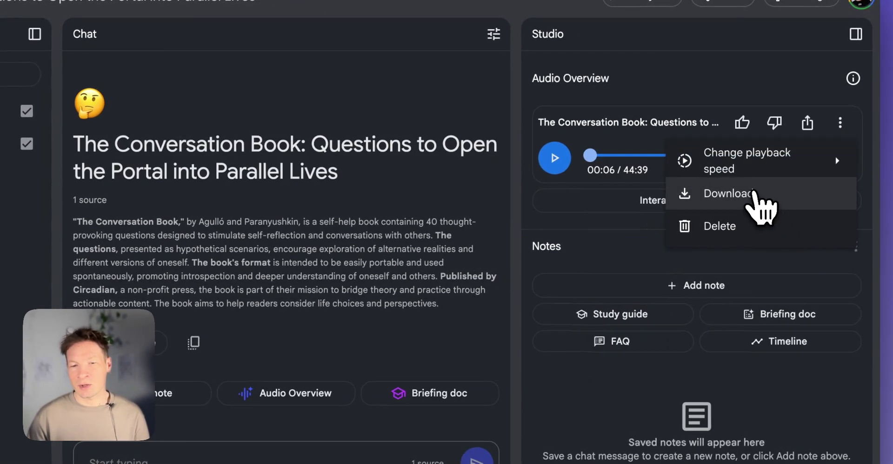
{"action": "left_click", "coordinate": [469, 188]}
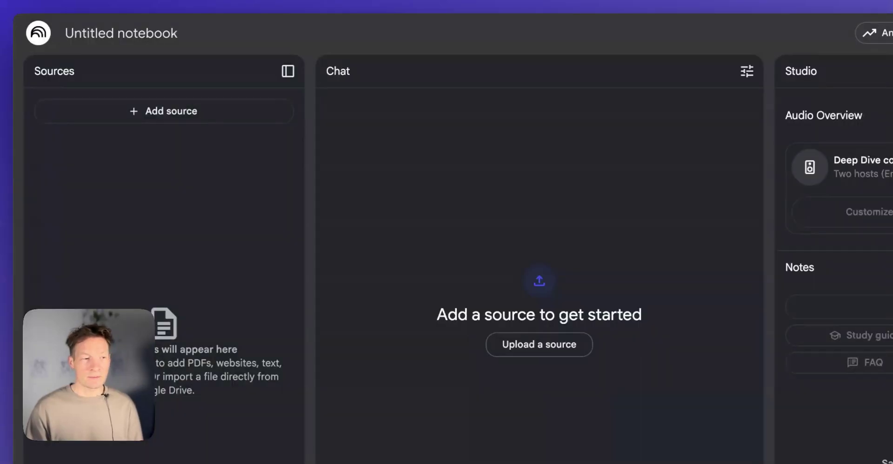
Upload Special-Agency-Manual-EN-inside.pdf from the CircadianShared folder as a source for the untitled notebook
{"action": "left_click", "coordinate": [177, 113]}
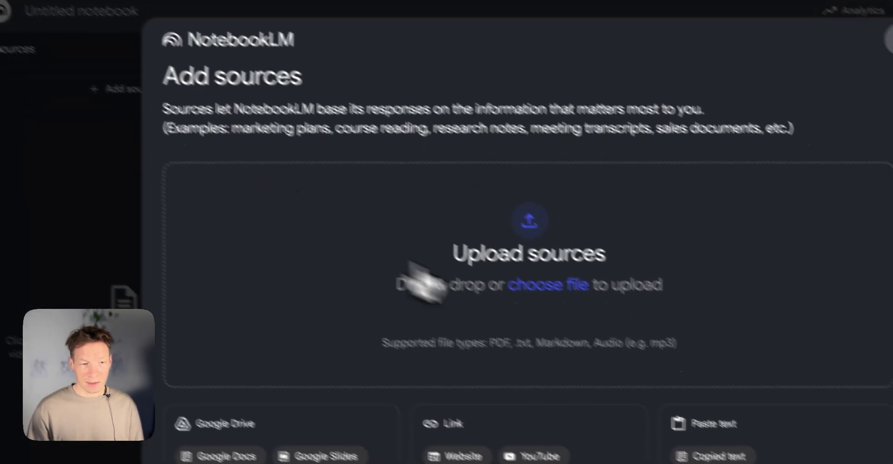
{"action": "left_click", "coordinate": [508, 258]}
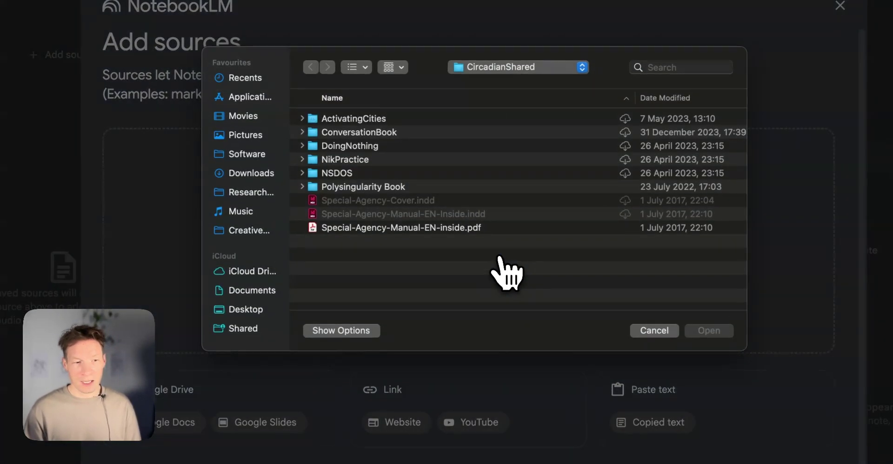
{"action": "left_click", "coordinate": [360, 228]}
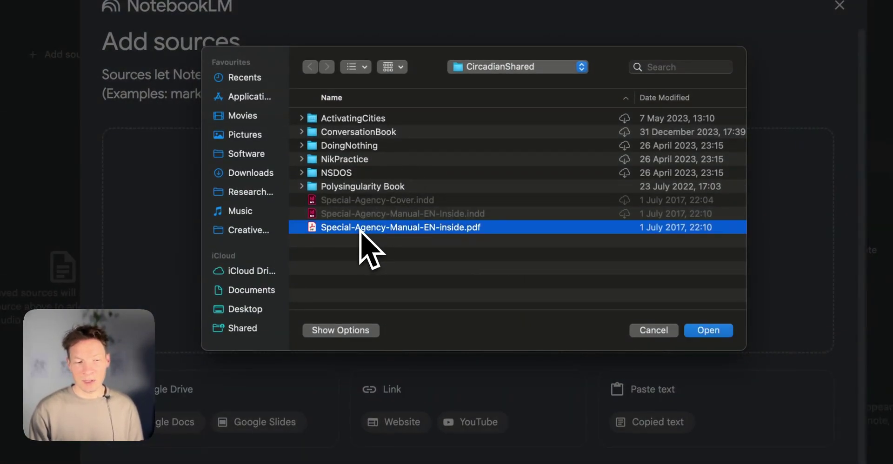
{"action": "double_click", "coordinate": [360, 228]}
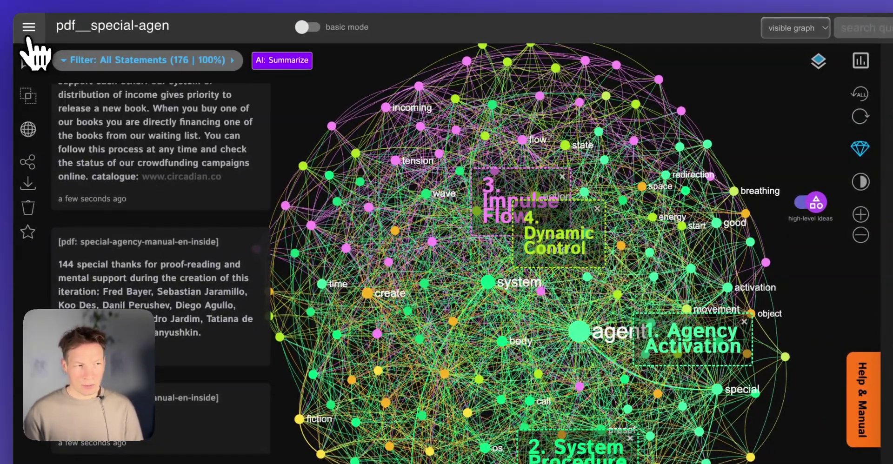
Switch to InfraNodus and import Special-Agency-Manual-EN-inside.pdf for text analysis into a knowledge graph named infranodus_sa
{"action": "left_click", "coordinate": [29, 27]}
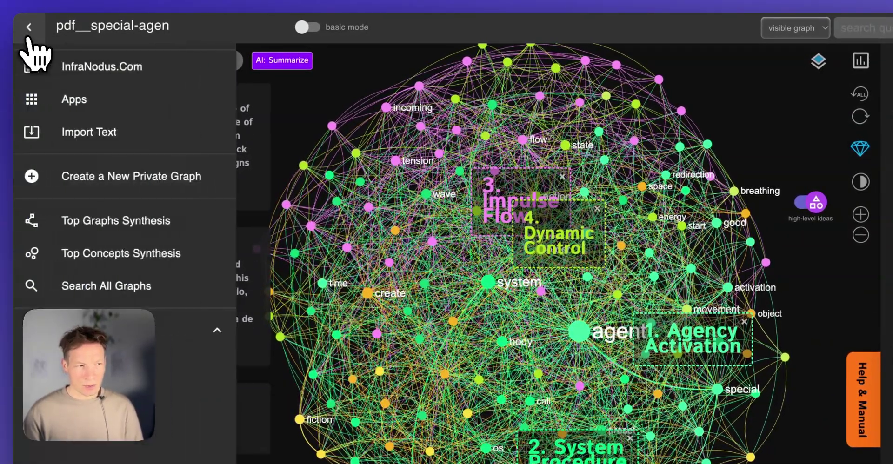
{"action": "left_click", "coordinate": [77, 103]}
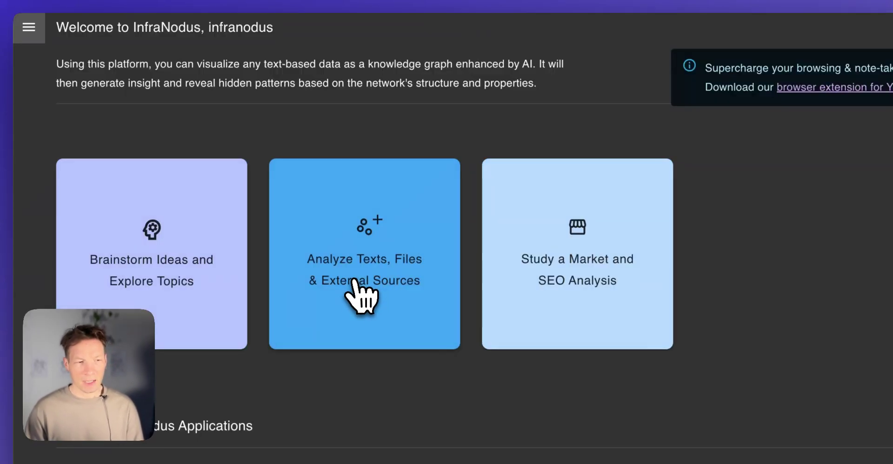
{"action": "left_click", "coordinate": [361, 293]}
{"action": "left_click", "coordinate": [428, 305]}
{"action": "left_click", "coordinate": [316, 172]}
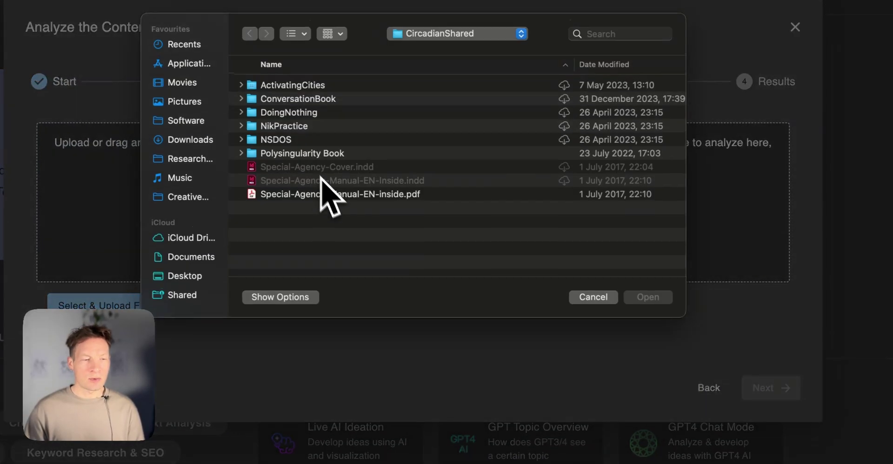
{"action": "double_click", "coordinate": [295, 195]}
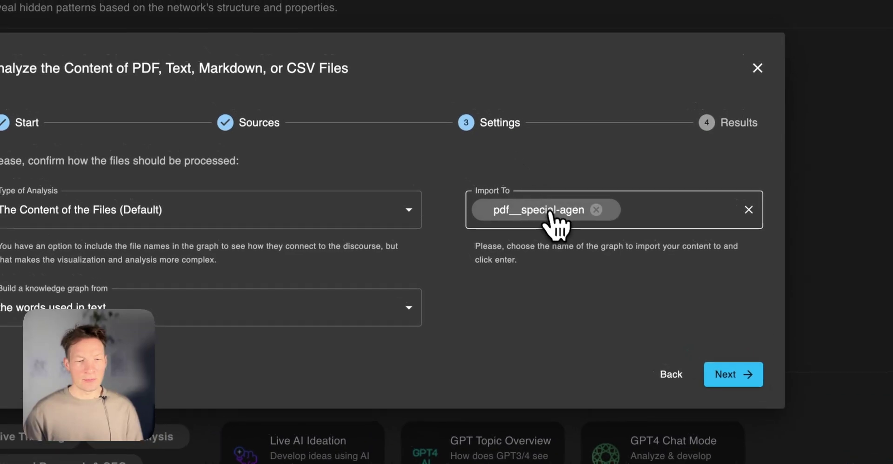
{"action": "left_click", "coordinate": [556, 219]}
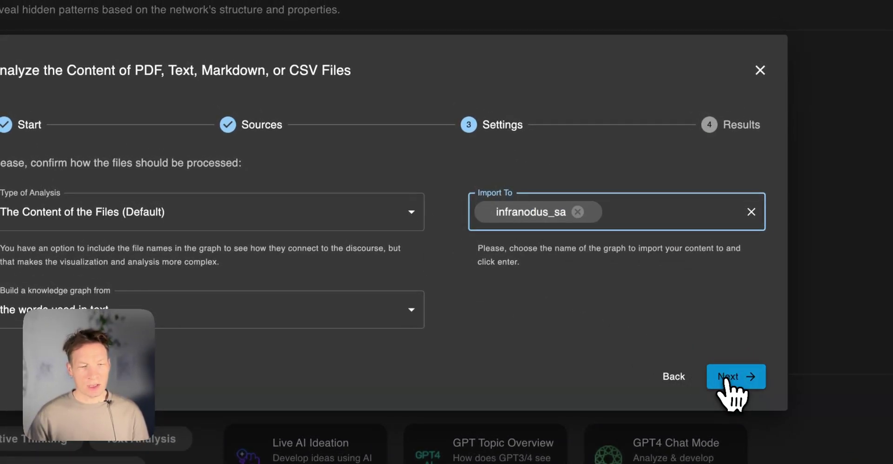
{"action": "left_click", "coordinate": [729, 378]}
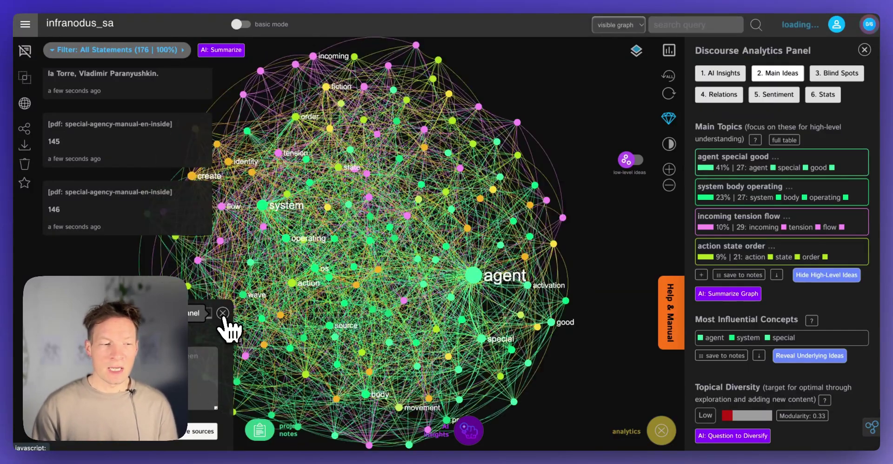
Close the text entry panel and show AI-generated high-level ideas for the clusters on the graph
{"action": "left_click", "coordinate": [223, 313]}
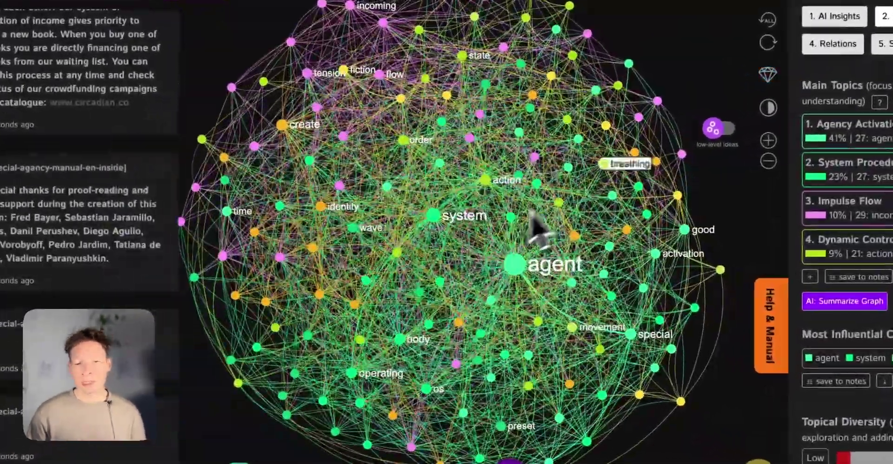
{"action": "left_click", "coordinate": [711, 130]}
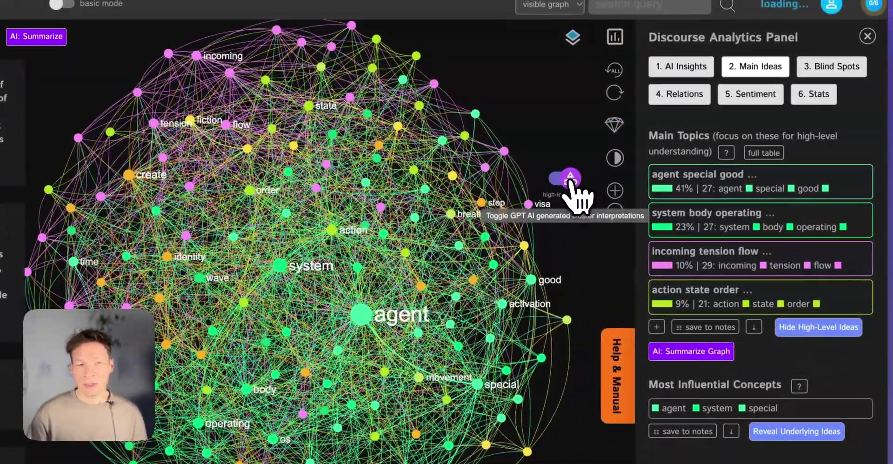
{"action": "left_click", "coordinate": [571, 180]}
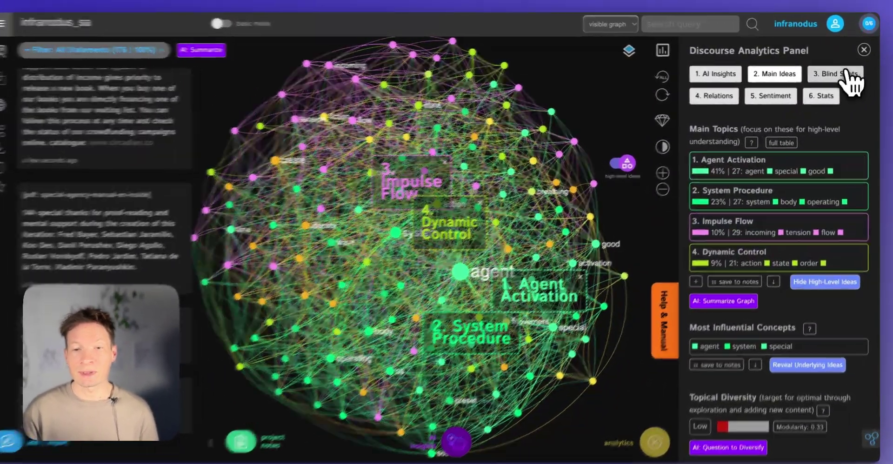
Review the graph's blind spots and main topics, and examine the Agent Activation cluster on the graph
{"action": "left_click", "coordinate": [848, 74]}
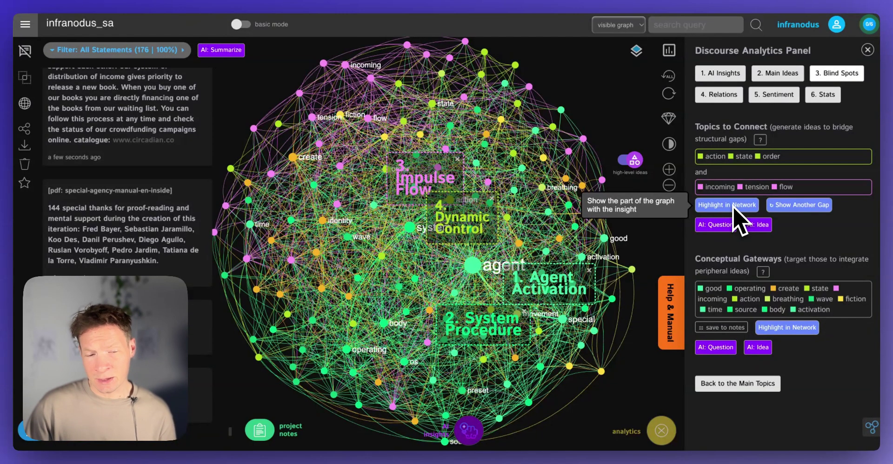
{"action": "left_click", "coordinate": [785, 74]}
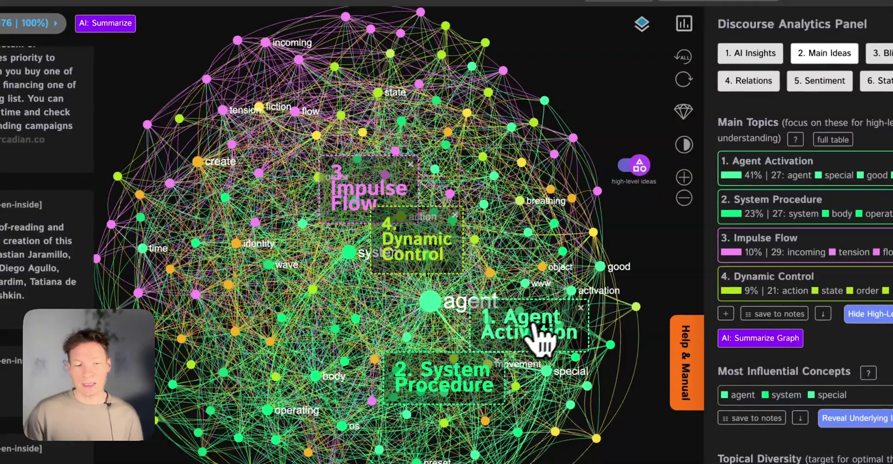
{"action": "left_click", "coordinate": [535, 336]}
{"action": "left_click", "coordinate": [535, 336]}
{"action": "left_click", "coordinate": [463, 331]}
{"action": "left_click", "coordinate": [463, 332]}
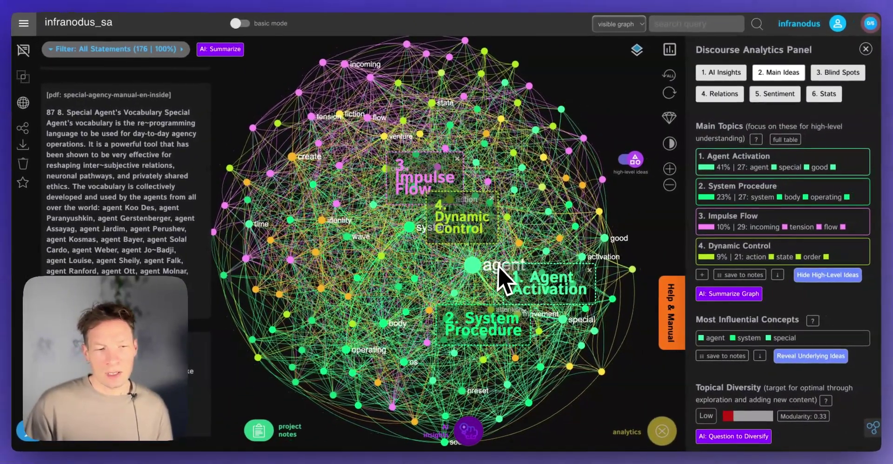
Show all main topics of the graph and save them to the project notes
{"action": "mouse_move", "coordinate": [698, 246]}
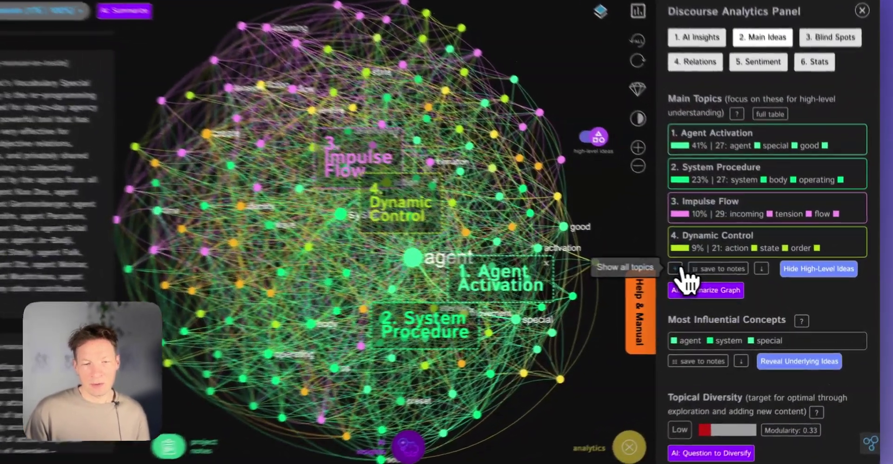
{"action": "left_click", "coordinate": [701, 275]}
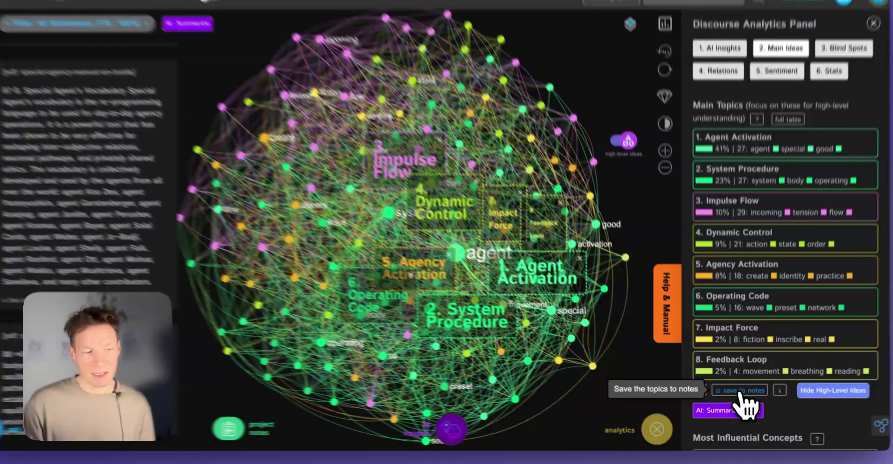
{"action": "left_click", "coordinate": [740, 395]}
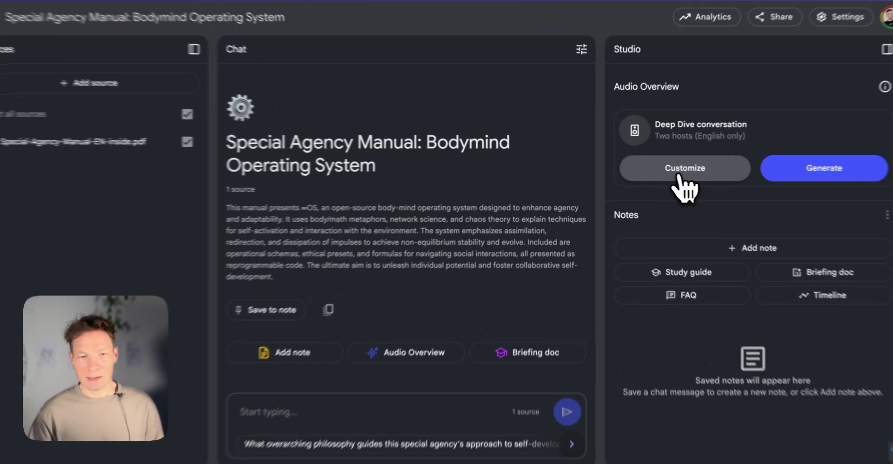
Check the audio overview's customization in NotebookLM, then read through the topics saved in the InfraNodus project notes
{"action": "left_click", "coordinate": [671, 176]}
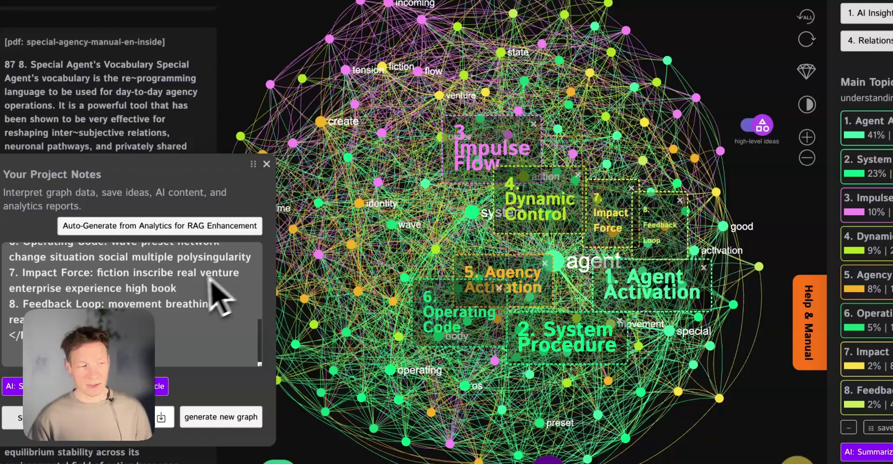
{"action": "scroll", "coordinate": [187, 288], "scroll_direction": "up", "scroll_amount": 10}
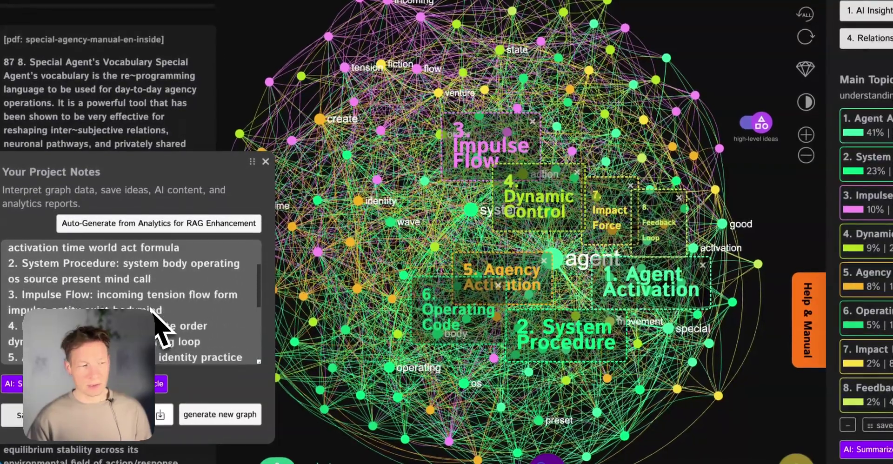
{"action": "scroll", "coordinate": [151, 308], "scroll_direction": "down", "scroll_amount": 10}
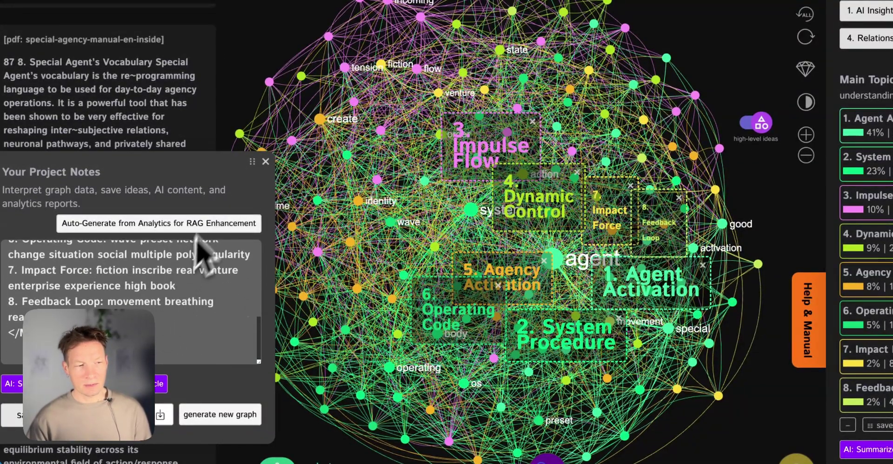
Close the project notes and collapse the expanded list of main topics
{"action": "left_click", "coordinate": [266, 161]}
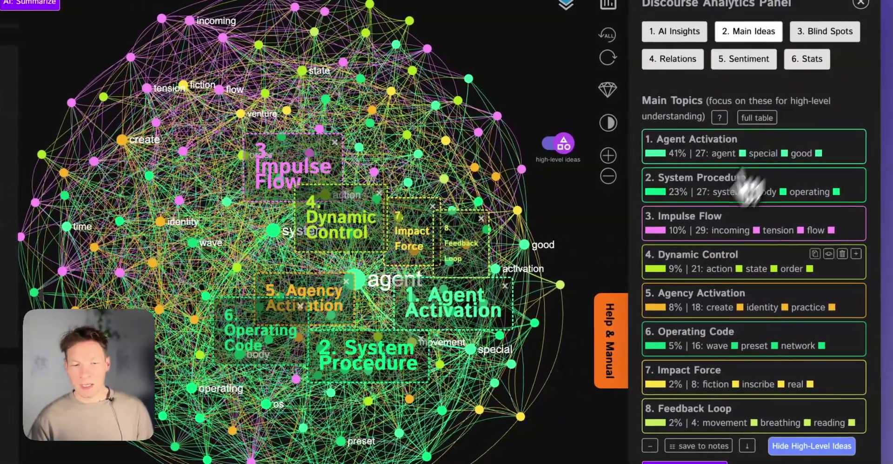
{"action": "scroll", "coordinate": [658, 399], "scroll_direction": "down", "scroll_amount": 2}
{"action": "left_click", "coordinate": [650, 412]}
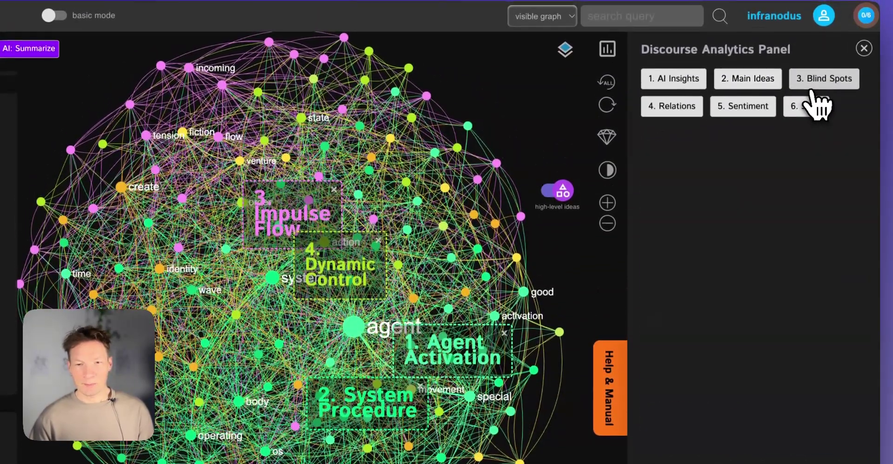
Highlight the blind spot's structural gap in the network and switch to the gap between Agency Activation and Dynamic Control
{"action": "left_click", "coordinate": [807, 79]}
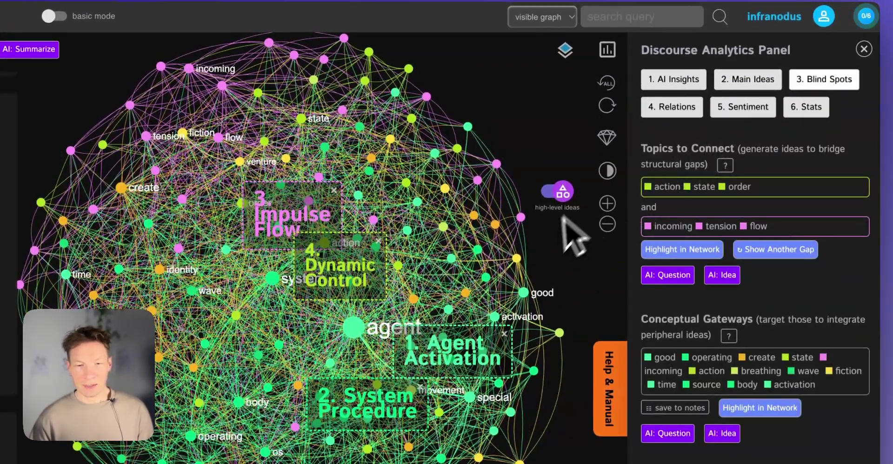
{"action": "left_click", "coordinate": [705, 265]}
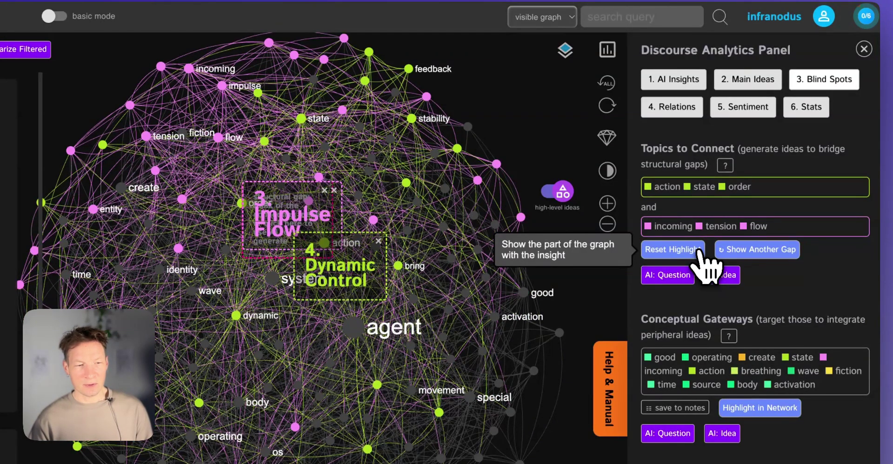
{"action": "left_click", "coordinate": [760, 252]}
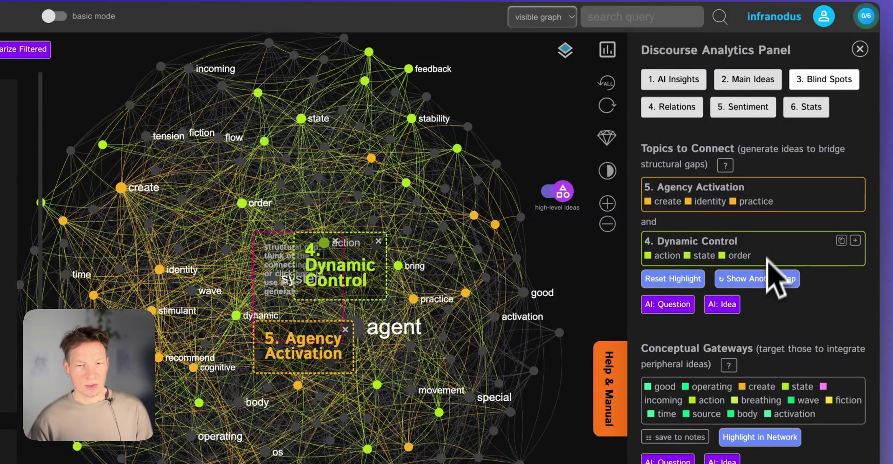
Switch to the gap between Impact Force and Operating Code and generate an AI question to bridge it
{"action": "left_click", "coordinate": [772, 278]}
{"action": "left_click", "coordinate": [772, 278]}
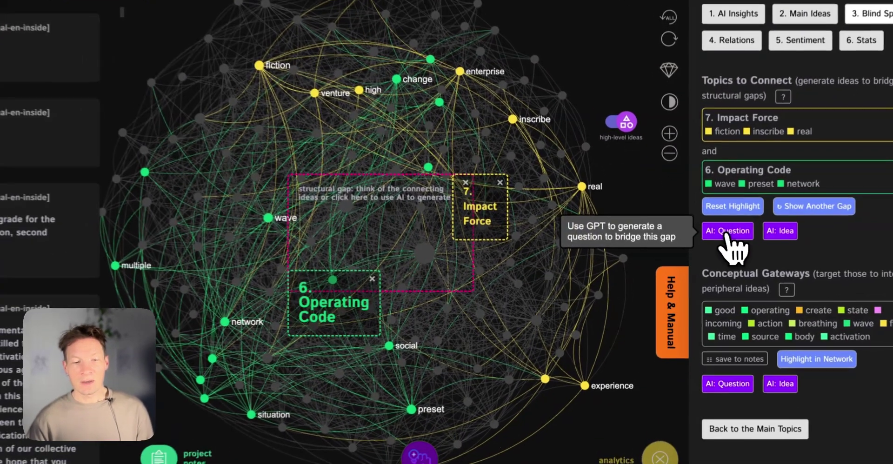
{"action": "left_click", "coordinate": [725, 247]}
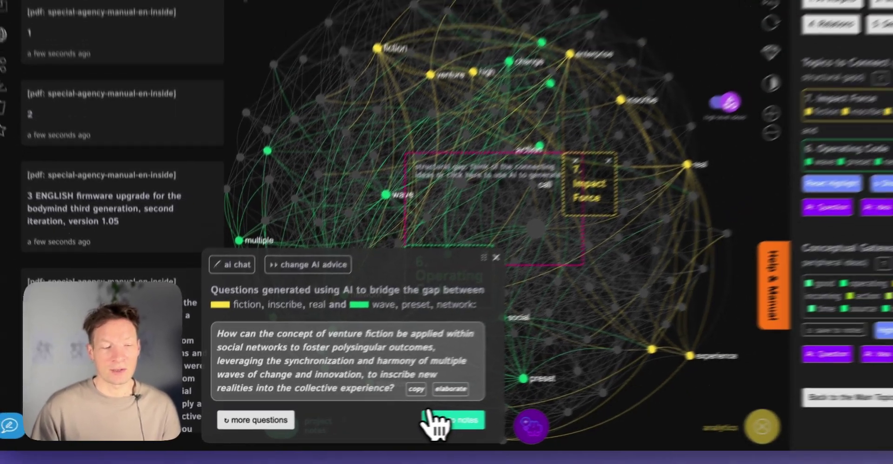
Save the question bridging Impact Force and Operating Code to the project notes, check the saved entry and close the notes
{"action": "left_click", "coordinate": [430, 419]}
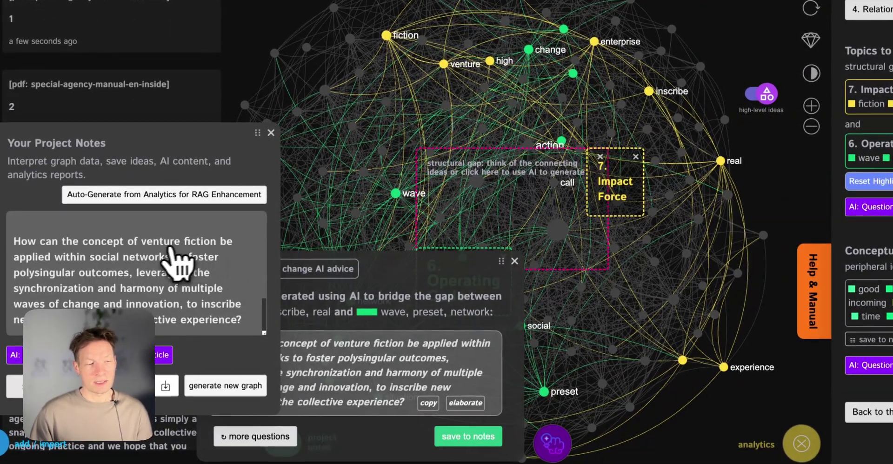
{"action": "scroll", "coordinate": [177, 263], "scroll_direction": "up", "scroll_amount": 3}
{"action": "scroll", "coordinate": [200, 269], "scroll_direction": "down", "scroll_amount": 3}
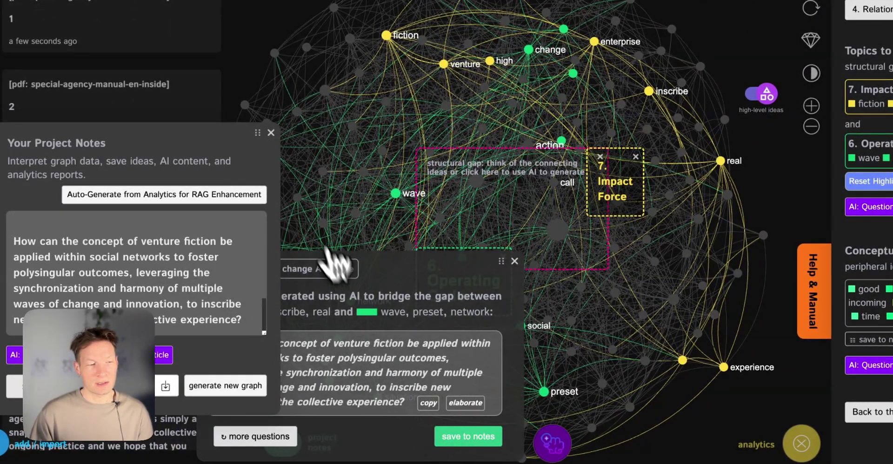
{"action": "left_click", "coordinate": [271, 133]}
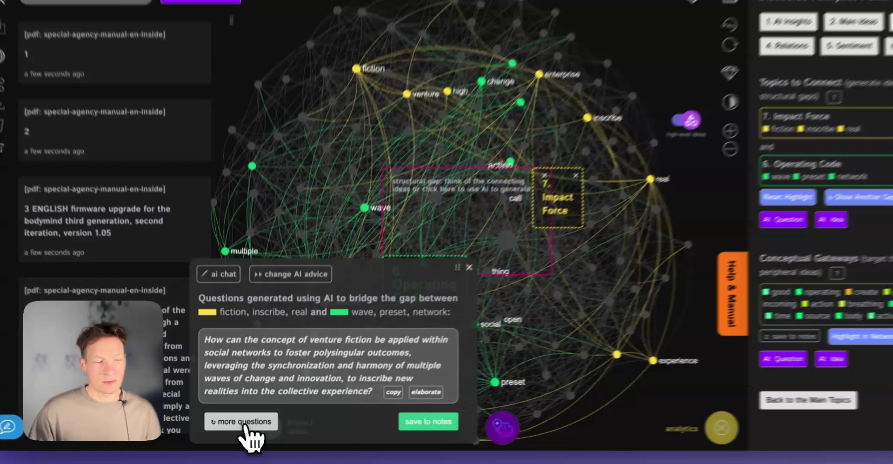
Generate alternative AI questions for the gap between Impact Force and Operating Code
{"action": "left_click", "coordinate": [239, 425]}
{"action": "left_click", "coordinate": [242, 424]}
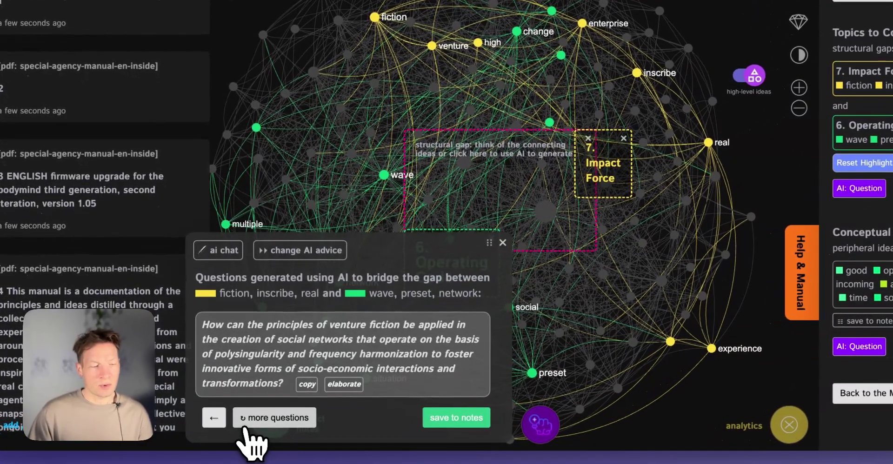
{"action": "left_click", "coordinate": [241, 423]}
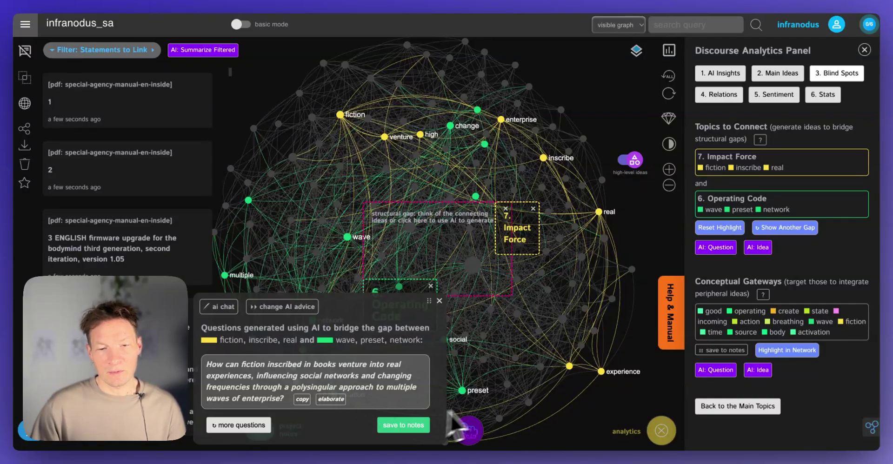
Generate an AI question for the gap between Feedback Loop and Impact Force and save it to the project notes
{"action": "left_click", "coordinate": [781, 228]}
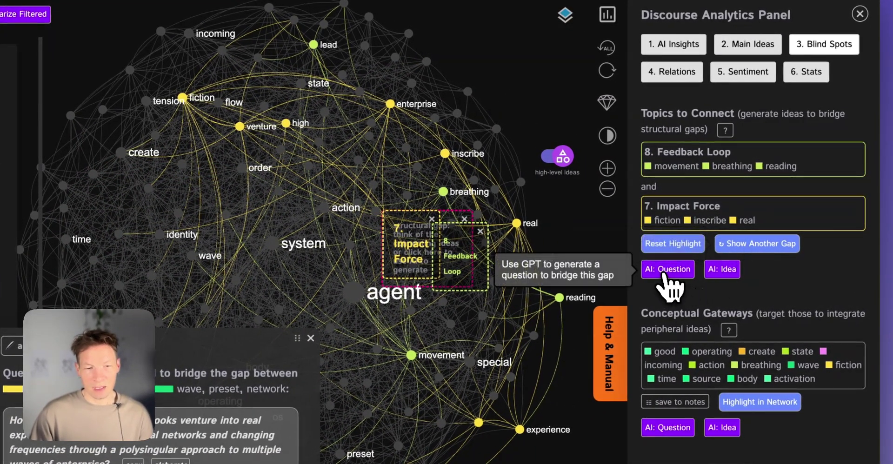
{"action": "left_click", "coordinate": [664, 274]}
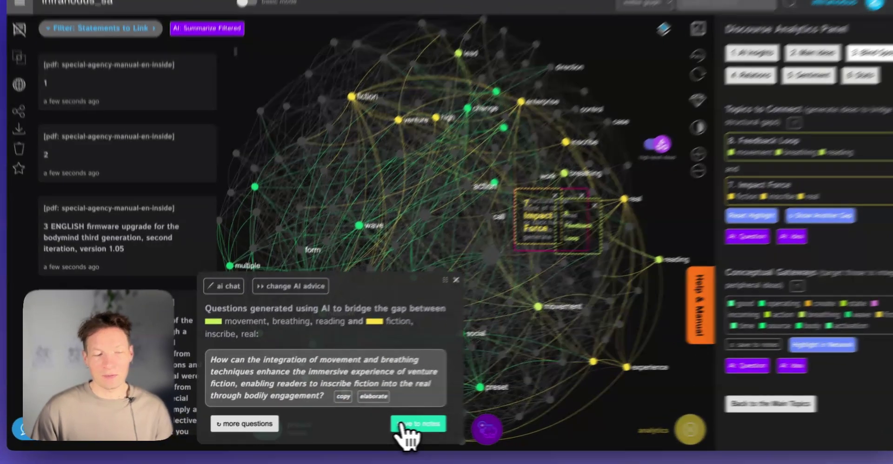
{"action": "left_click", "coordinate": [396, 426]}
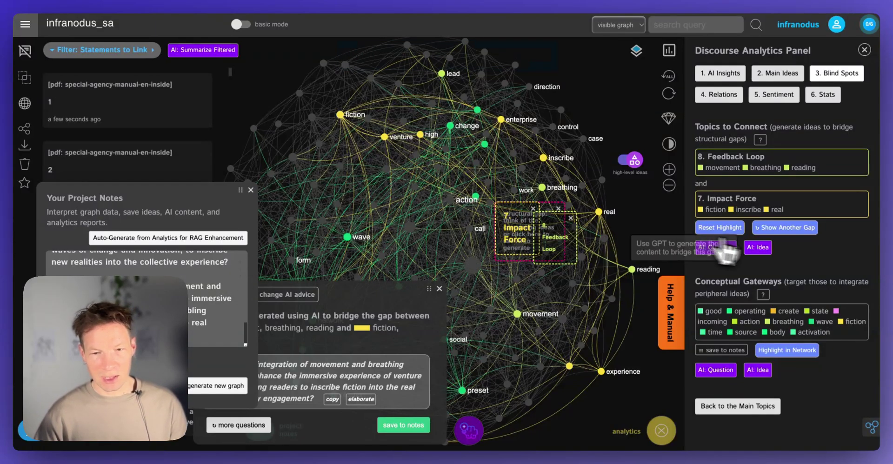
Switch to the gap between Impulse Flow and System Procedure and generate an AI question to bridge it
{"action": "left_click", "coordinate": [774, 233]}
{"action": "left_click", "coordinate": [773, 233]}
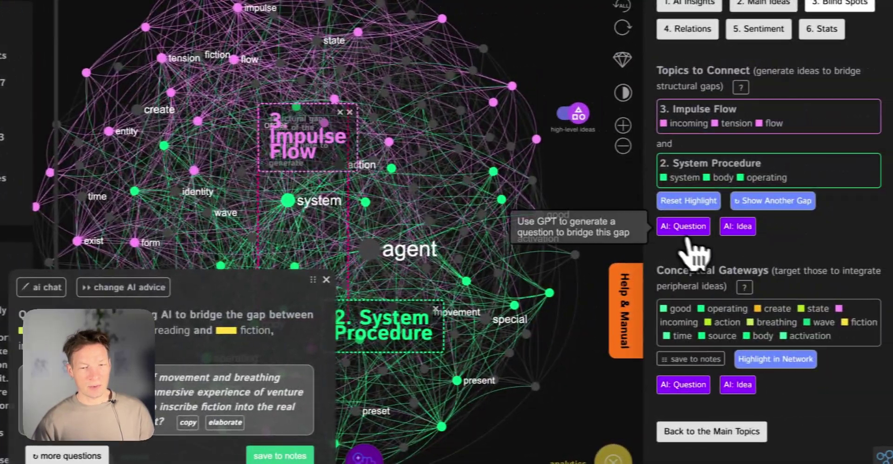
{"action": "left_click", "coordinate": [830, 221]}
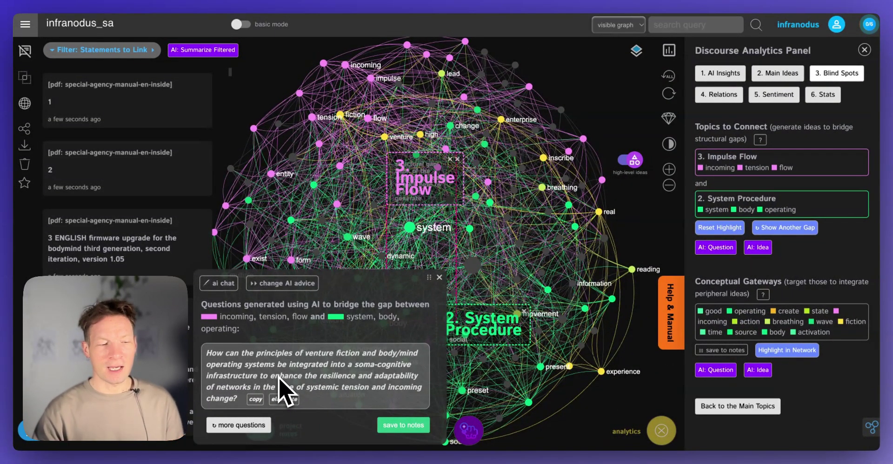
Copy the question bridging Impulse Flow and System Procedure, save it to the project notes and close the notes
{"action": "left_click", "coordinate": [256, 400]}
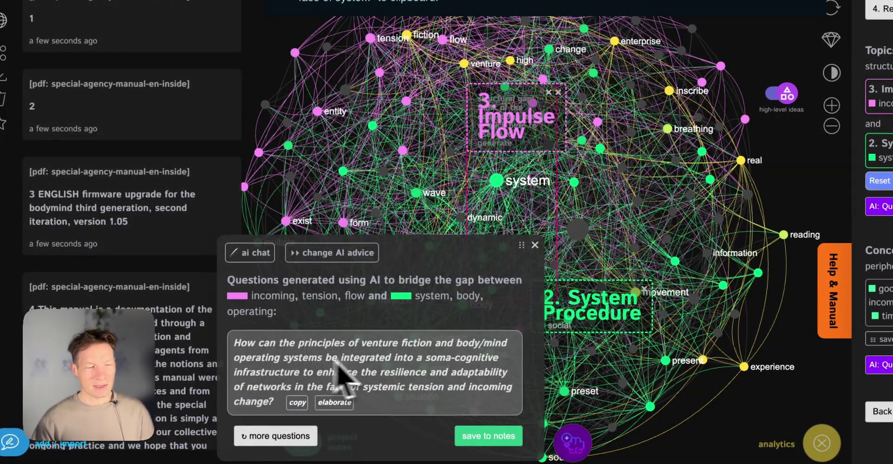
{"action": "left_click", "coordinate": [462, 441]}
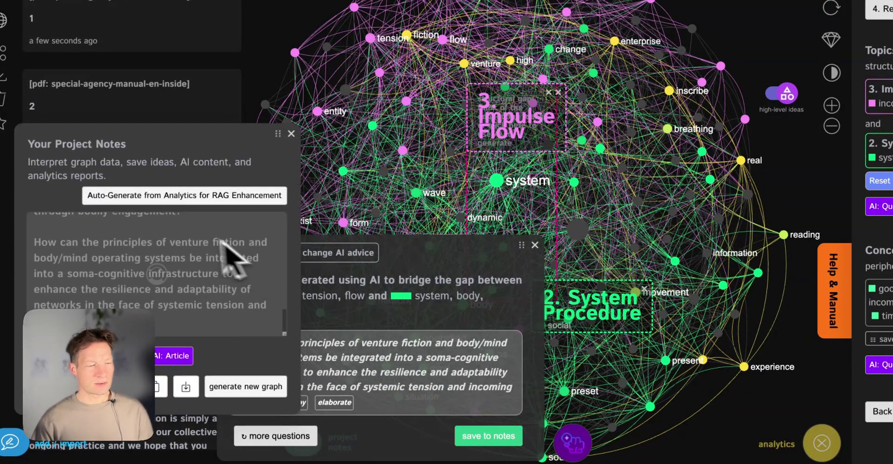
{"action": "scroll", "coordinate": [200, 309], "scroll_direction": "up", "scroll_amount": 1}
{"action": "scroll", "coordinate": [201, 309], "scroll_direction": "down", "scroll_amount": 1}
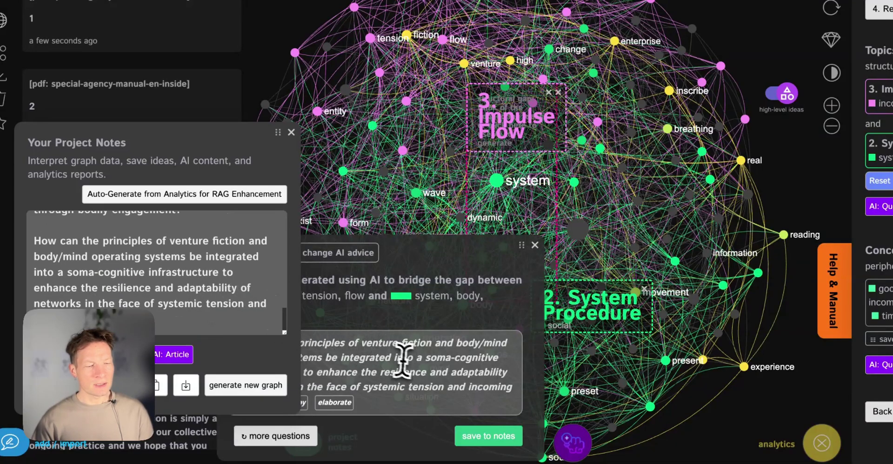
{"action": "left_click", "coordinate": [291, 133]}
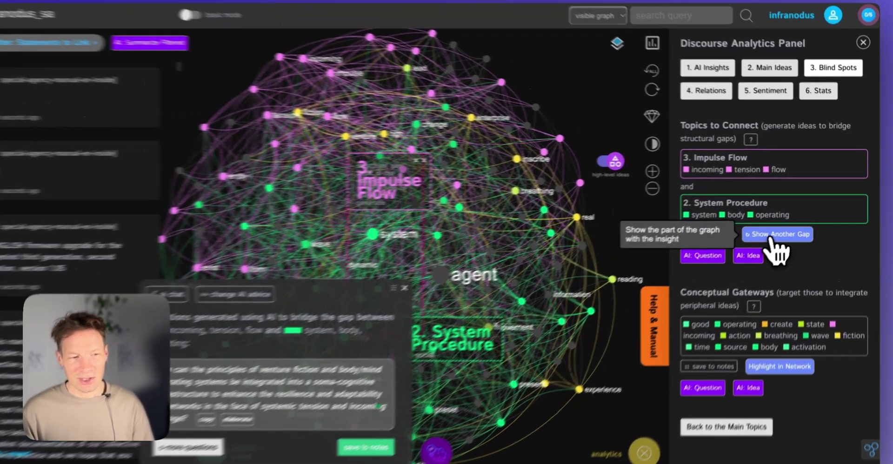
Cycle through further structural gaps up to the one between Dynamic Control and Impulse Flow
{"action": "left_click", "coordinate": [778, 228]}
{"action": "left_click", "coordinate": [750, 256]}
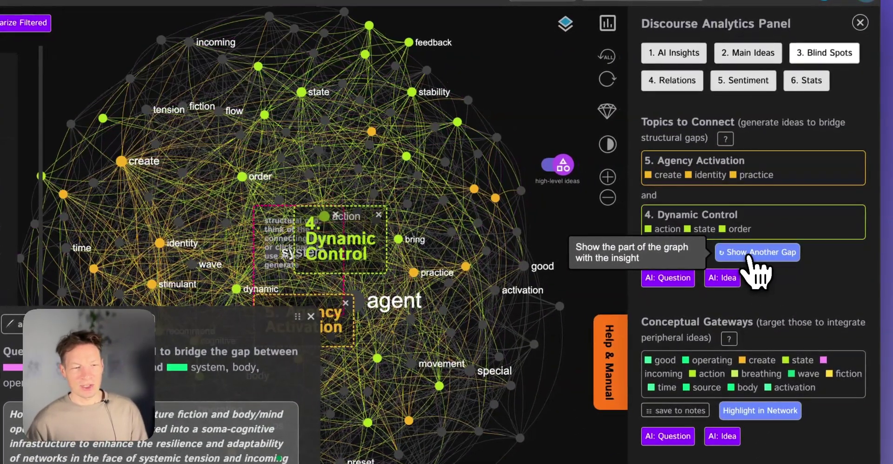
{"action": "left_click", "coordinate": [745, 260]}
{"action": "left_click", "coordinate": [750, 256]}
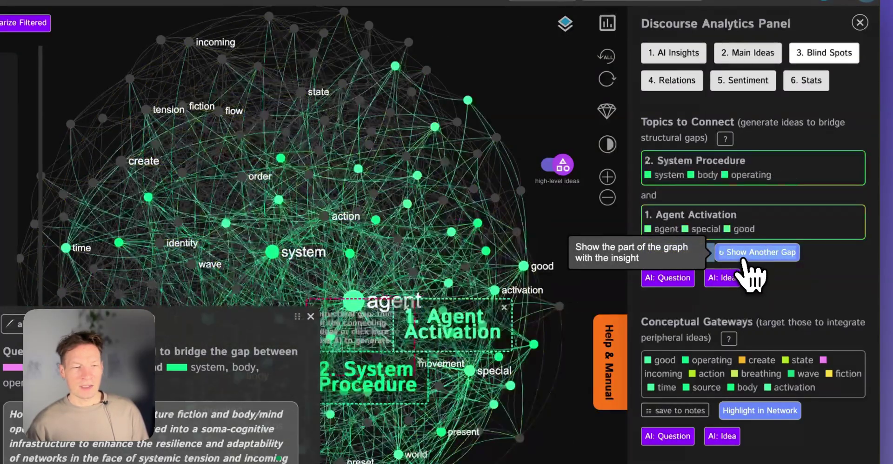
{"action": "left_click", "coordinate": [750, 255]}
{"action": "left_click", "coordinate": [751, 256]}
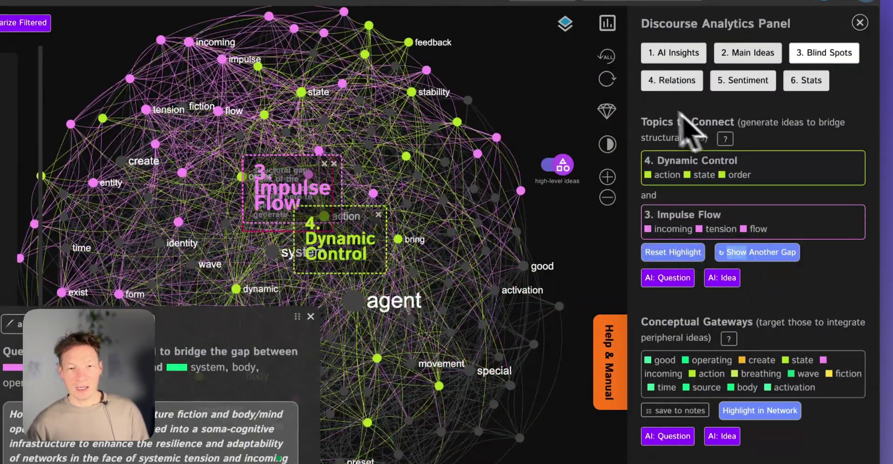
Reset the graph filter and request an AI question linking the main topics Impulse Flow and Impact Response
{"action": "left_click", "coordinate": [608, 56]}
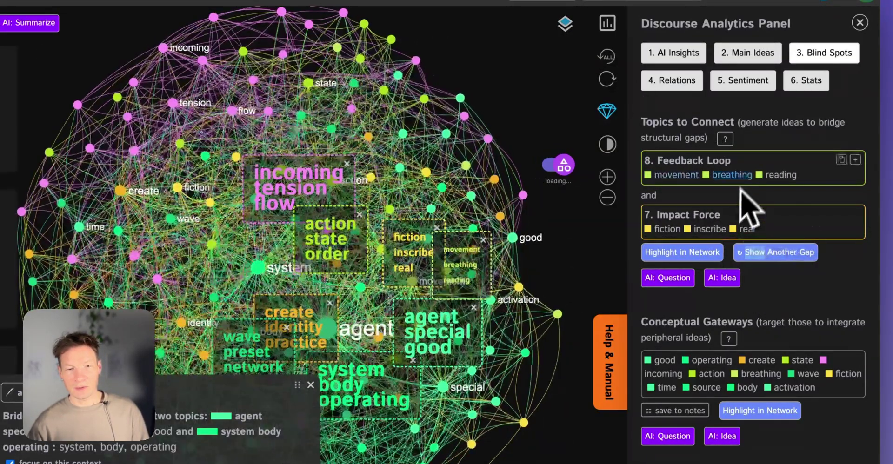
{"action": "left_click", "coordinate": [756, 58]}
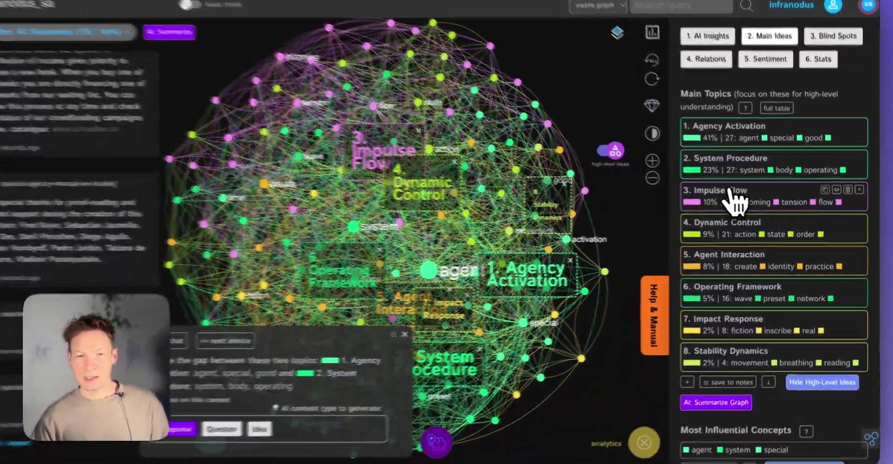
{"action": "left_click", "coordinate": [745, 205]}
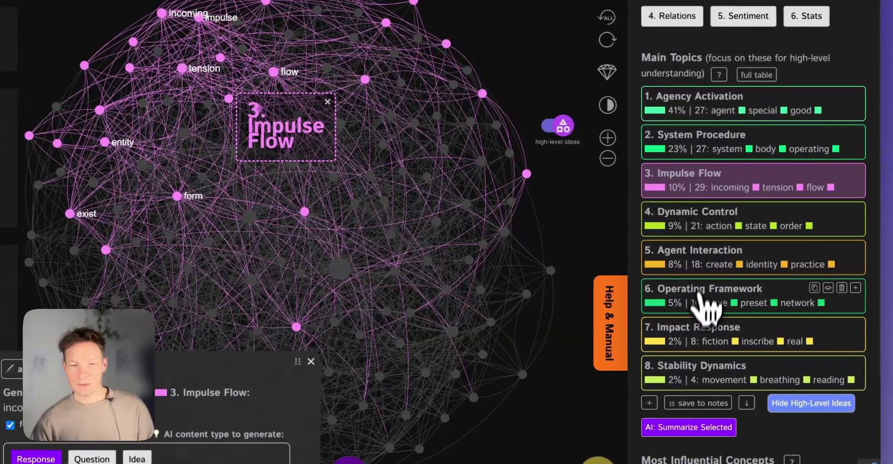
{"action": "left_click", "coordinate": [689, 326]}
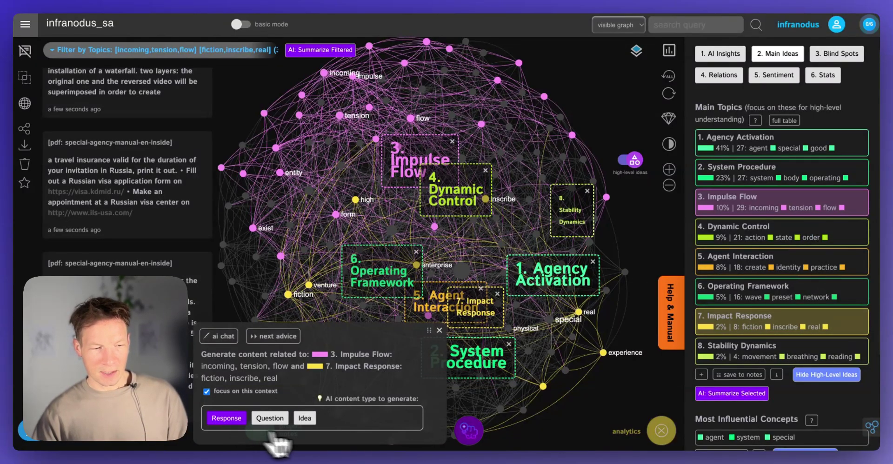
{"action": "left_click", "coordinate": [278, 420]}
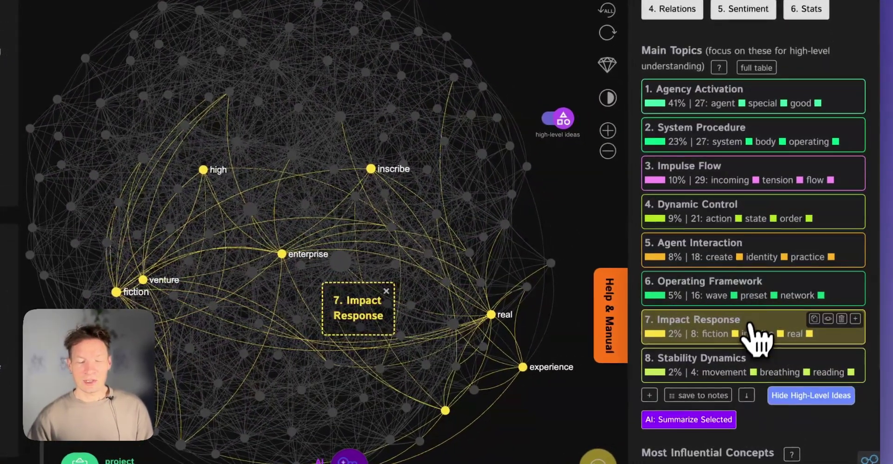
Deselect Impact Response and select the main topics Stability Dynamics and Agent Interaction instead
{"action": "left_click", "coordinate": [740, 321]}
{"action": "left_click", "coordinate": [720, 368]}
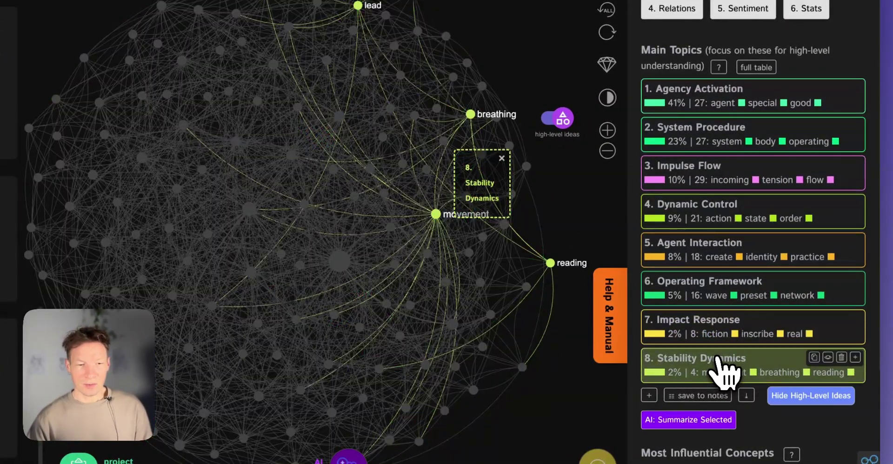
{"action": "left_click", "coordinate": [707, 282]}
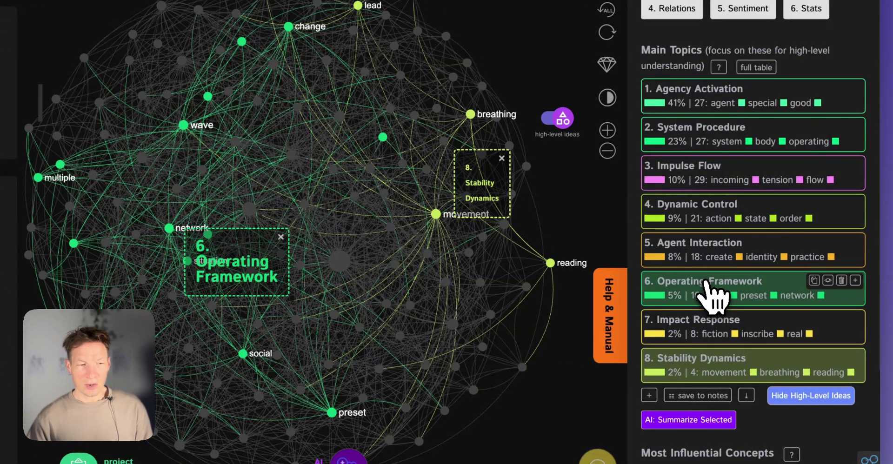
{"action": "left_click", "coordinate": [706, 282]}
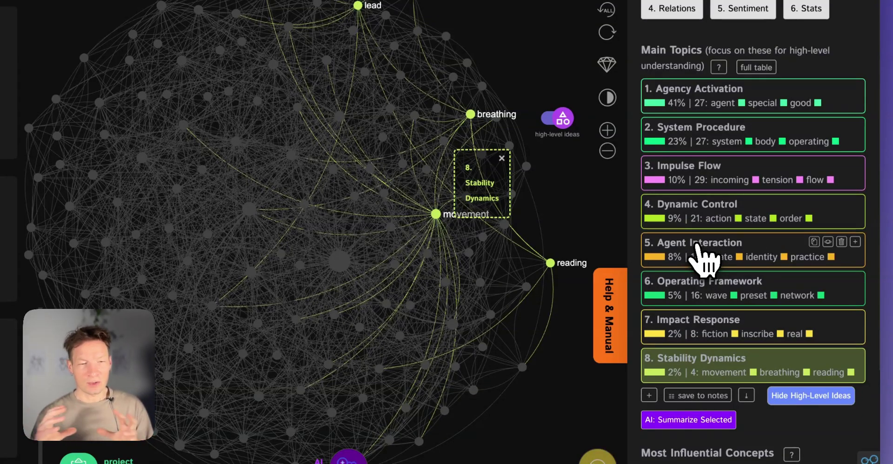
{"action": "left_click", "coordinate": [697, 245]}
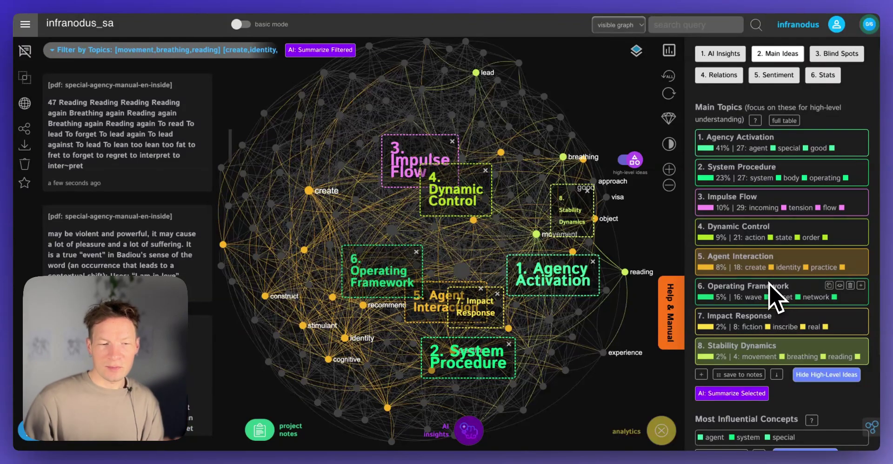
Show low-level ideas in the graph and generate an AI question bridging Agent Interaction and Stability Dynamics
{"action": "left_click", "coordinate": [633, 160]}
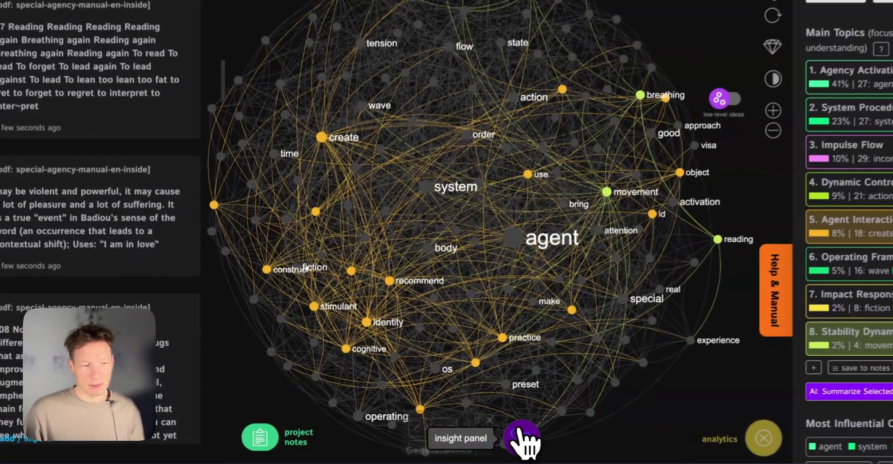
{"action": "left_click", "coordinate": [469, 431]}
{"action": "left_click", "coordinate": [274, 423]}
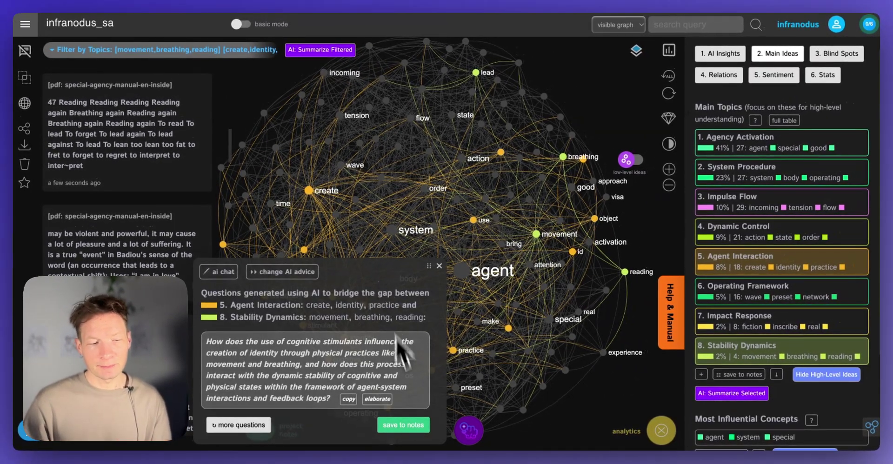
Save the question bridging Agent Interaction and Stability Dynamics to the project notes and read through the saved topics and questions
{"action": "left_click", "coordinate": [402, 426]}
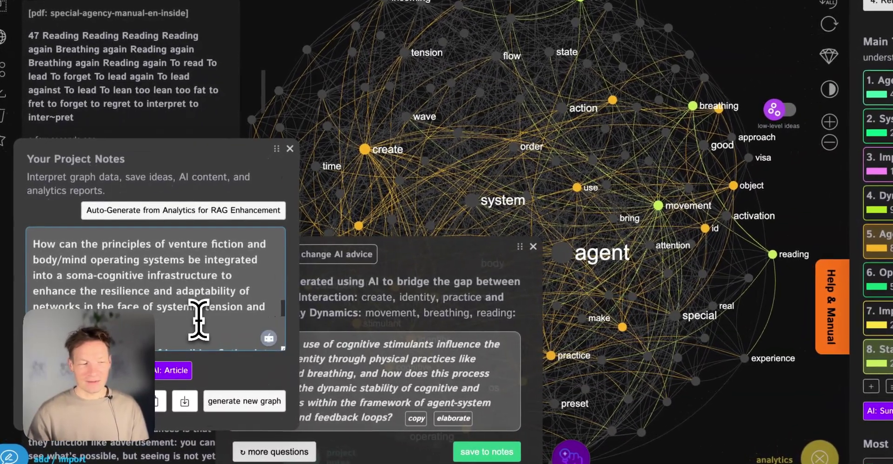
{"action": "scroll", "coordinate": [198, 321], "scroll_direction": "down", "scroll_amount": 15}
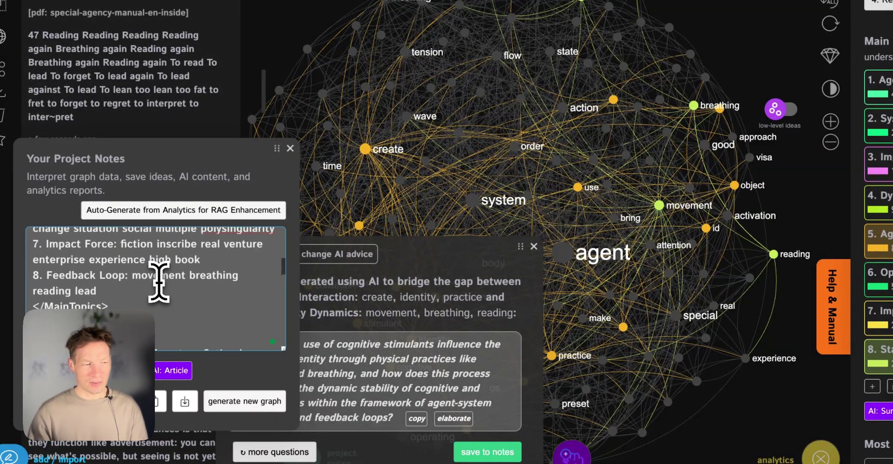
{"action": "scroll", "coordinate": [159, 281], "scroll_direction": "up", "scroll_amount": 1}
{"action": "scroll", "coordinate": [185, 323], "scroll_direction": "up", "scroll_amount": 10}
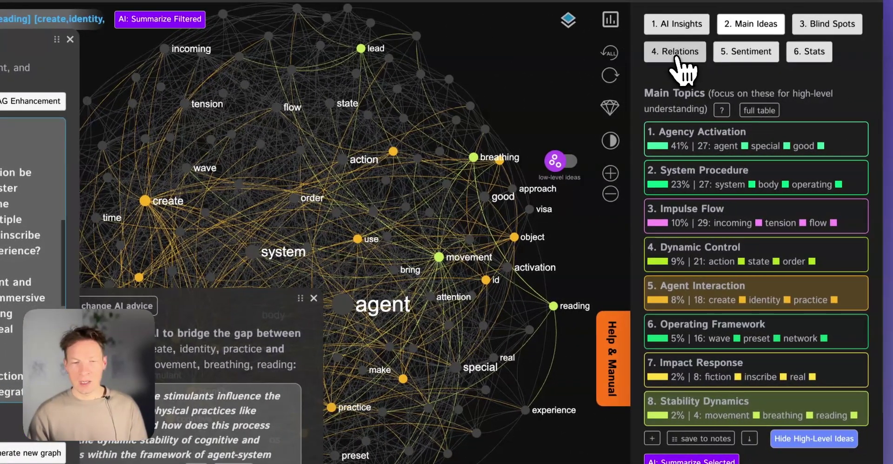
Check the top concept relations, return to the blind spots and highlight the conceptual gateways in the network
{"action": "left_click", "coordinate": [677, 55]}
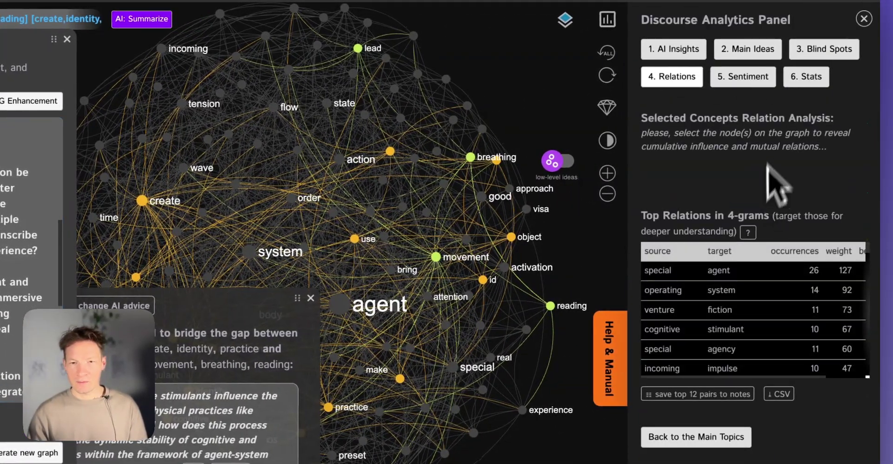
{"action": "left_click", "coordinate": [814, 55]}
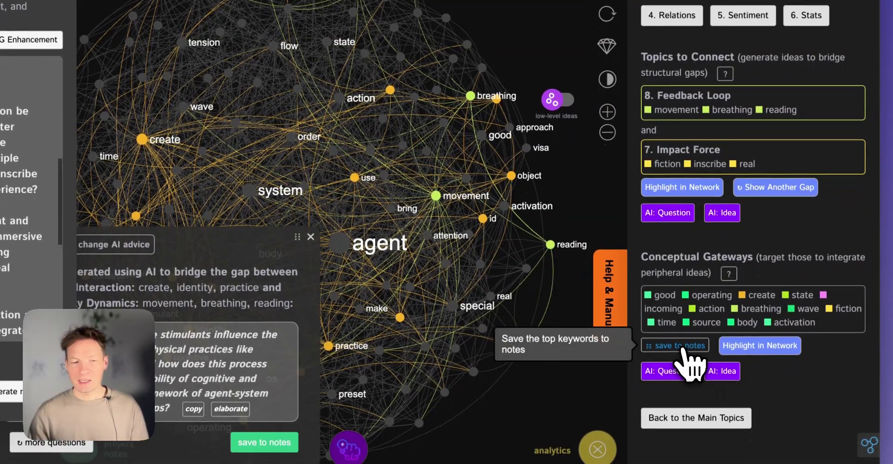
{"action": "left_click", "coordinate": [758, 344]}
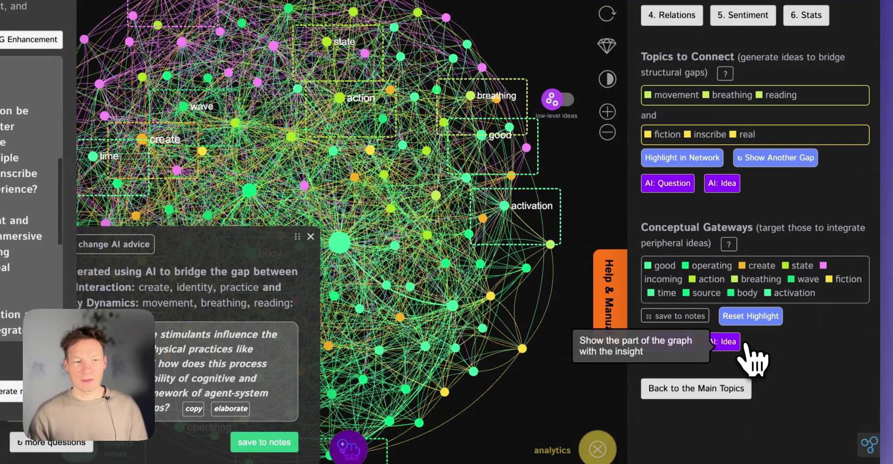
{"action": "left_click", "coordinate": [760, 321]}
{"action": "left_click", "coordinate": [760, 321]}
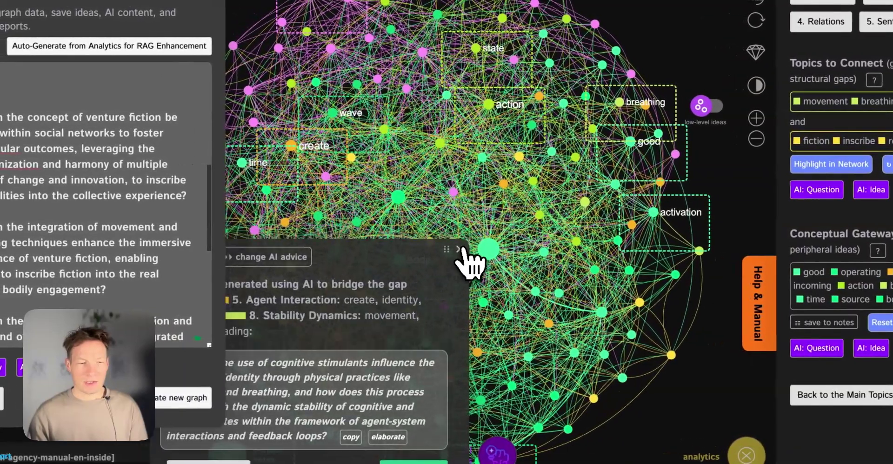
Close the AI advice window and save the conceptual gateway keywords to the project notes
{"action": "left_click", "coordinate": [459, 254]}
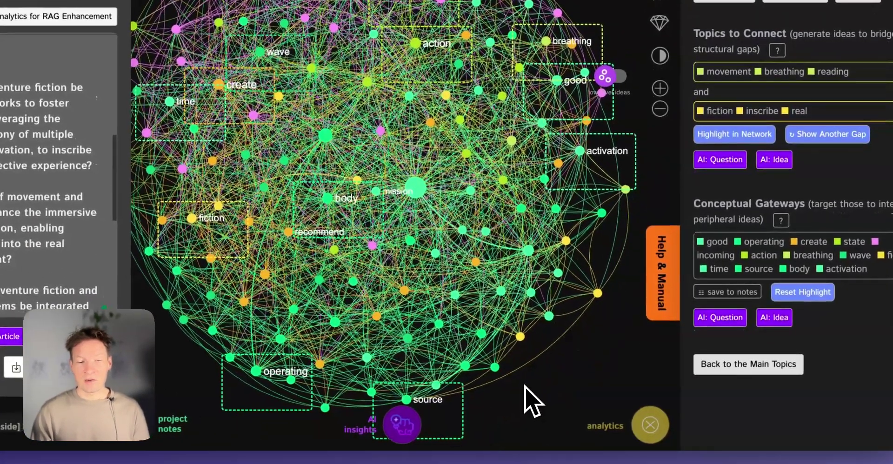
{"action": "left_click_drag", "start_coordinate": [526, 387], "coordinate": [543, 396]}
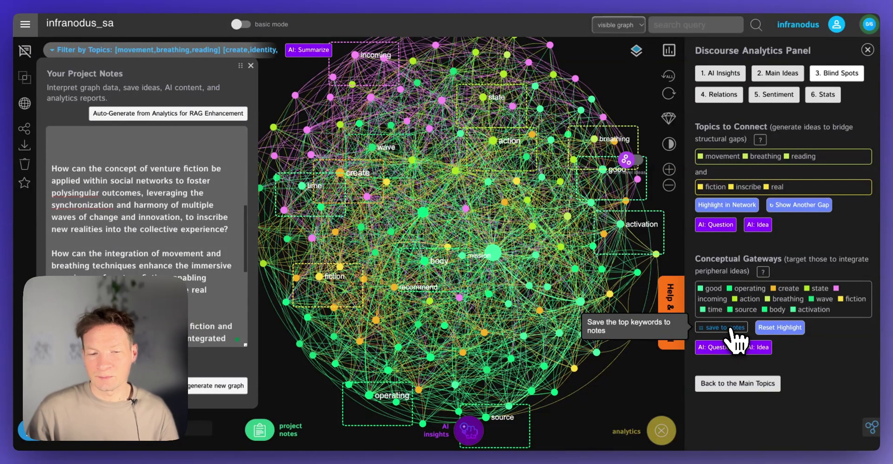
{"action": "left_click", "coordinate": [731, 328]}
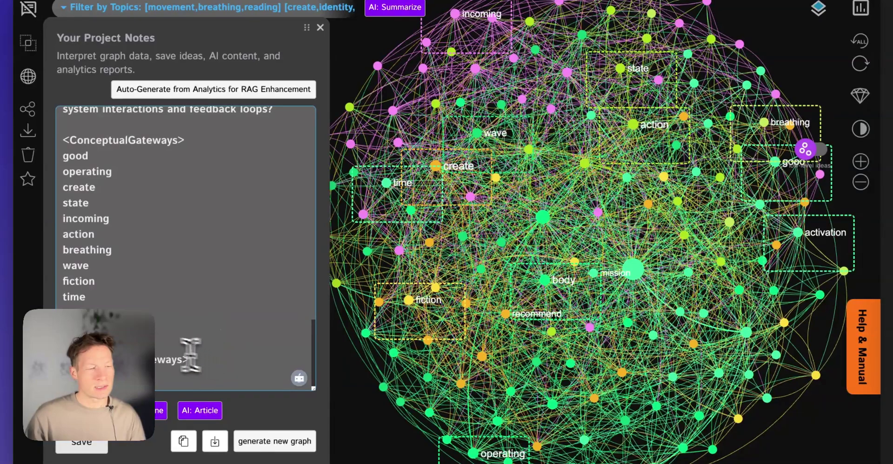
Move the ConceptualGateways block in the project notes to directly after the MainTopics block, above the questions
{"action": "left_click_drag", "start_coordinate": [185, 359], "coordinate": [54, 149]}
{"action": "key", "text": "BackSpace"}
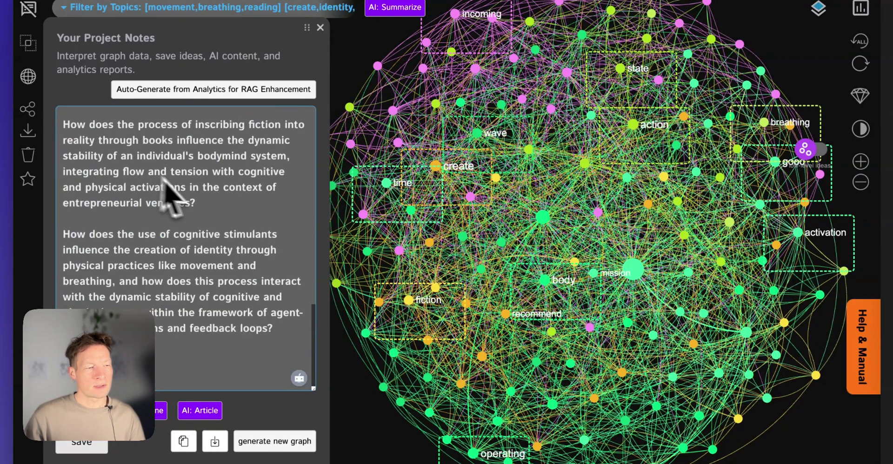
{"action": "scroll", "coordinate": [194, 185], "scroll_direction": "up", "scroll_amount": 5}
{"action": "scroll", "coordinate": [148, 206], "scroll_direction": "down", "scroll_amount": 3}
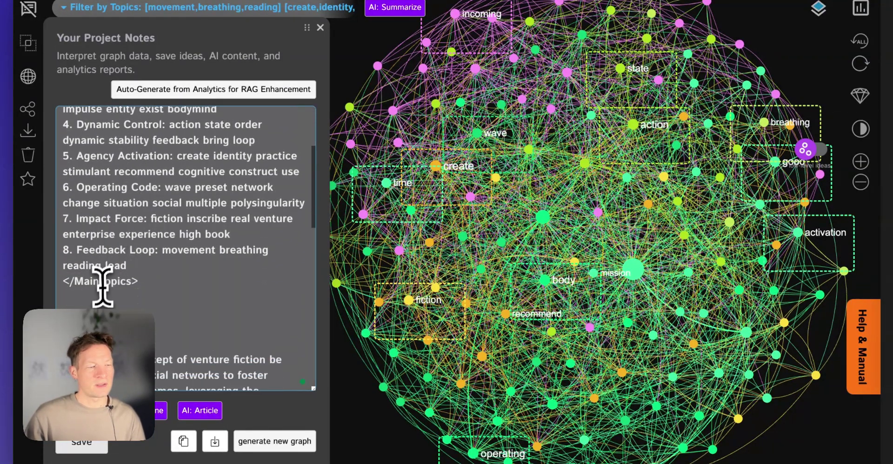
{"action": "key", "text": "ctrl+z"}
{"action": "scroll", "coordinate": [159, 224], "scroll_direction": "up", "scroll_amount": 6}
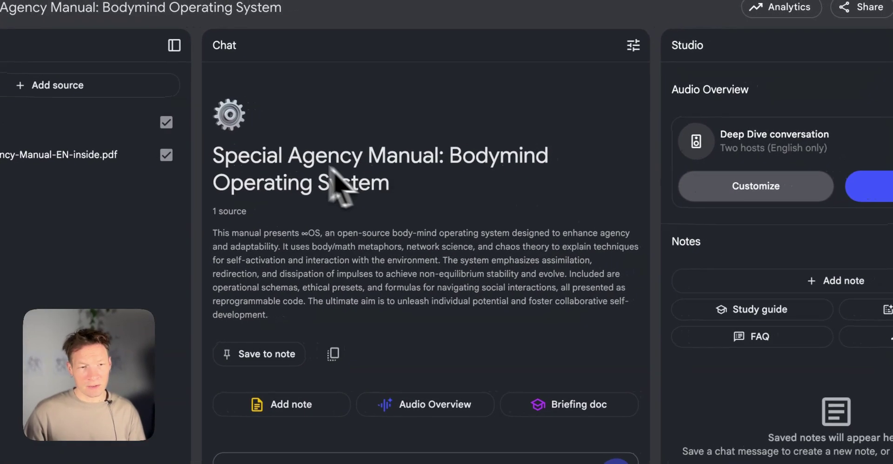
Open the audio overview customization in NotebookLM and copy the MainTopics and ConceptualGateways blocks from the InfraNodus project notes
{"action": "left_click", "coordinate": [754, 186]}
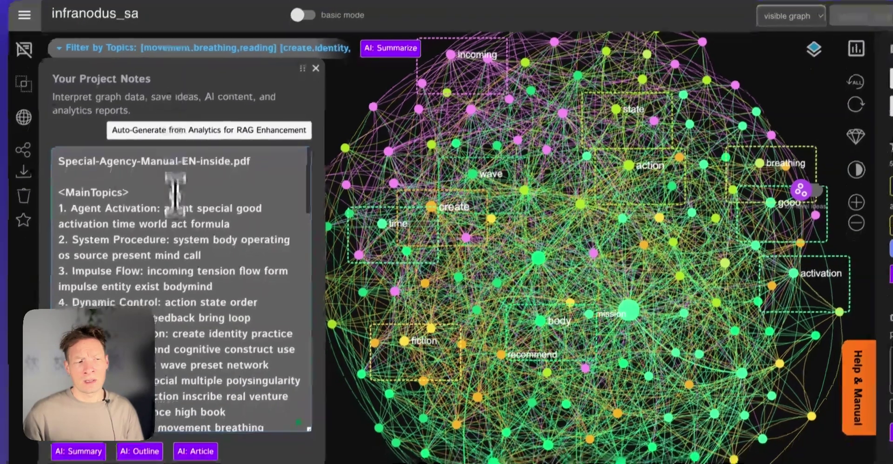
{"action": "scroll", "coordinate": [115, 262], "scroll_direction": "down", "scroll_amount": 5}
{"action": "scroll", "coordinate": [116, 268], "scroll_direction": "down", "scroll_amount": 5}
{"action": "left_click_drag", "start_coordinate": [198, 324], "coordinate": [58, 183]}
{"action": "key", "text": "super+c"}
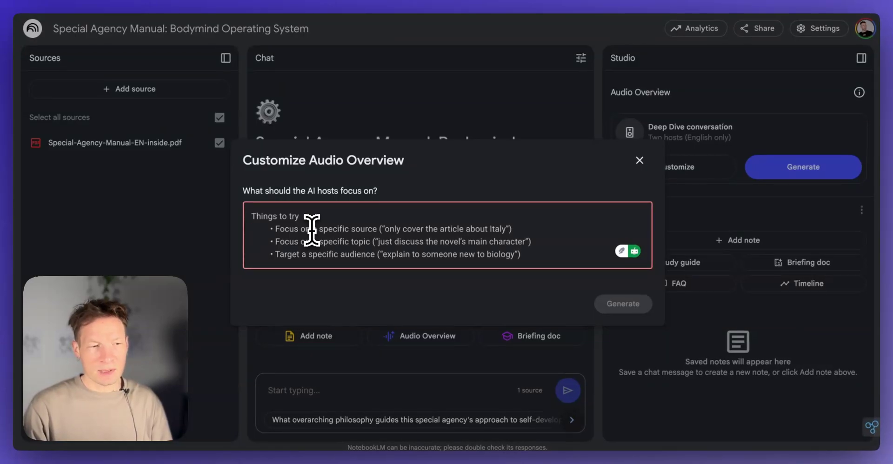
Write "Make sure you focus on those in your conversation:" followed by the copied blocks in the focus prompt, and delete the ConceptualGateways block there
{"action": "type", "text": "M"}
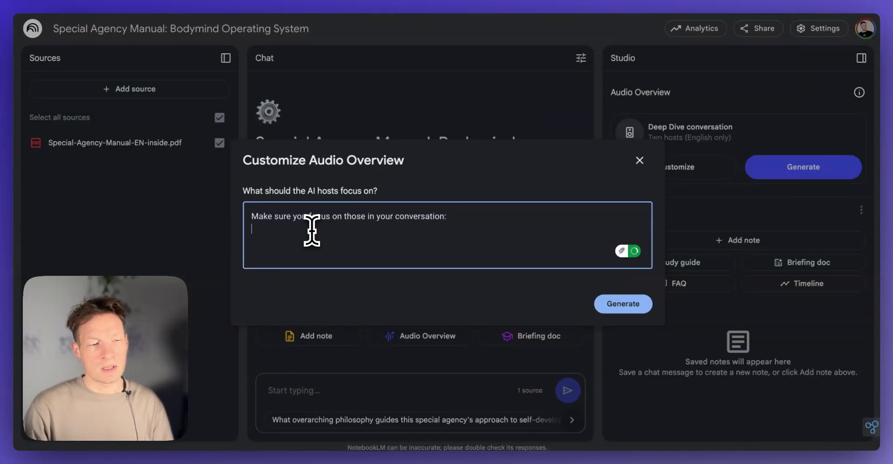
{"action": "key", "text": "super+v"}
{"action": "scroll", "coordinate": [307, 258], "scroll_direction": "down", "scroll_amount": 5}
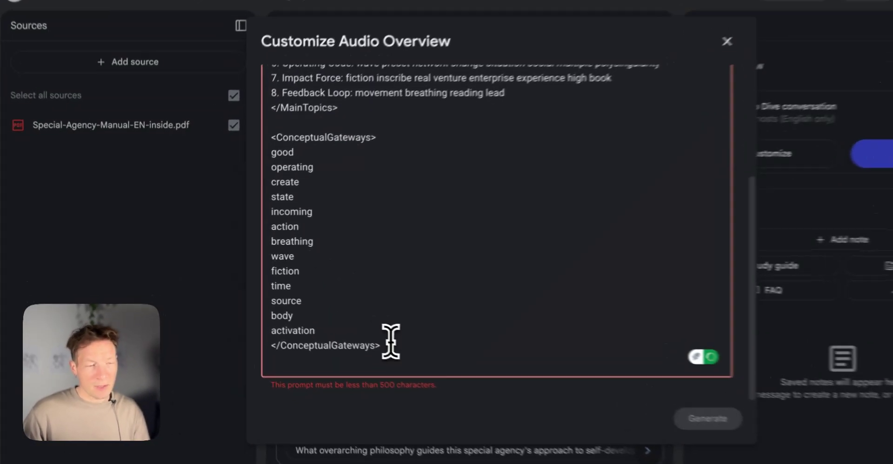
{"action": "left_click_drag", "start_coordinate": [347, 329], "coordinate": [251, 149]}
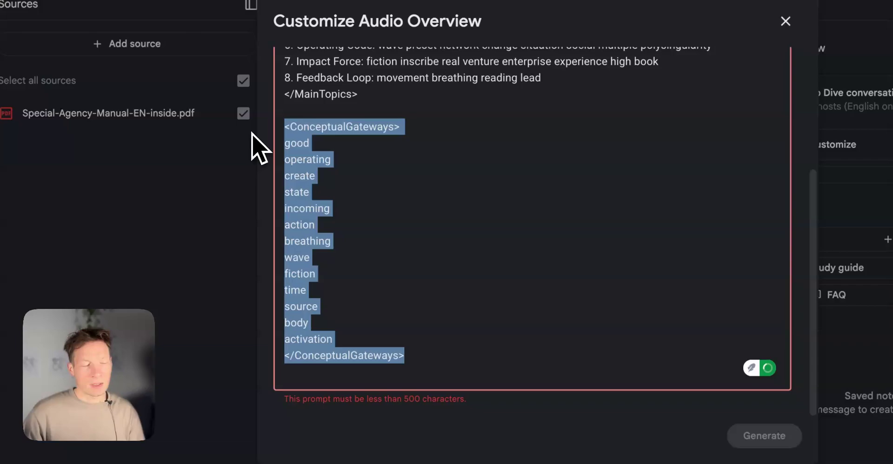
{"action": "key", "text": "BackSpace"}
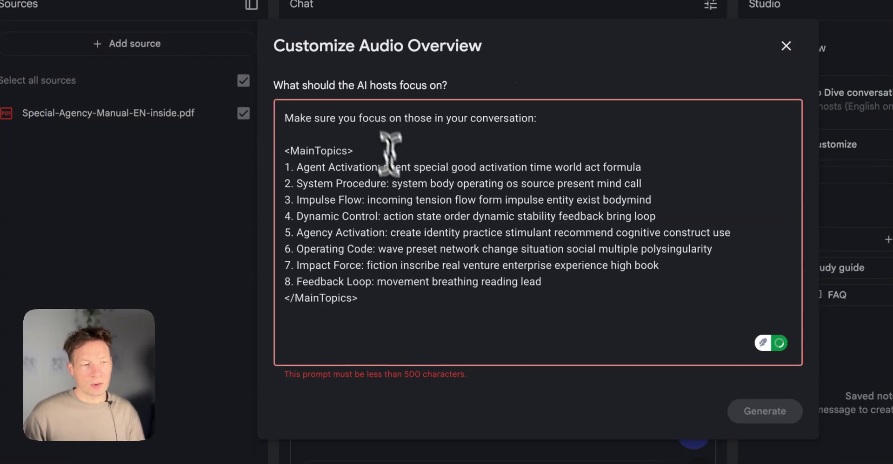
Delete the keywords after the first four topic names in the focus prompt, from Agent Activation to Dynamic Control
{"action": "left_click", "coordinate": [381, 167]}
{"action": "key", "text": "shift+End"}
{"action": "key", "text": "BackSpace"}
{"action": "left_click", "coordinate": [389, 183]}
{"action": "key", "text": "shift+End"}
{"action": "key", "text": "BackSpace"}
{"action": "left_click", "coordinate": [366, 200]}
{"action": "key", "text": "shift+End"}
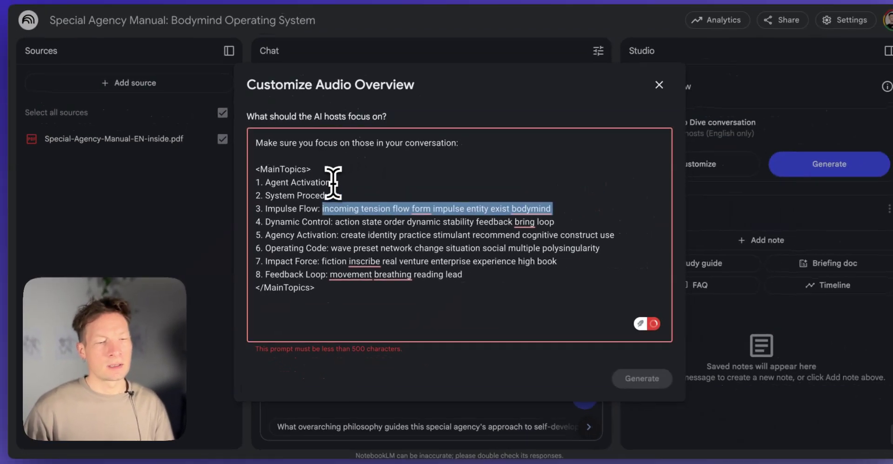
{"action": "key", "text": "BackSpace"}
{"action": "left_click", "coordinate": [361, 227]}
{"action": "key", "text": "shift+End"}
{"action": "key", "text": "BackSpace"}
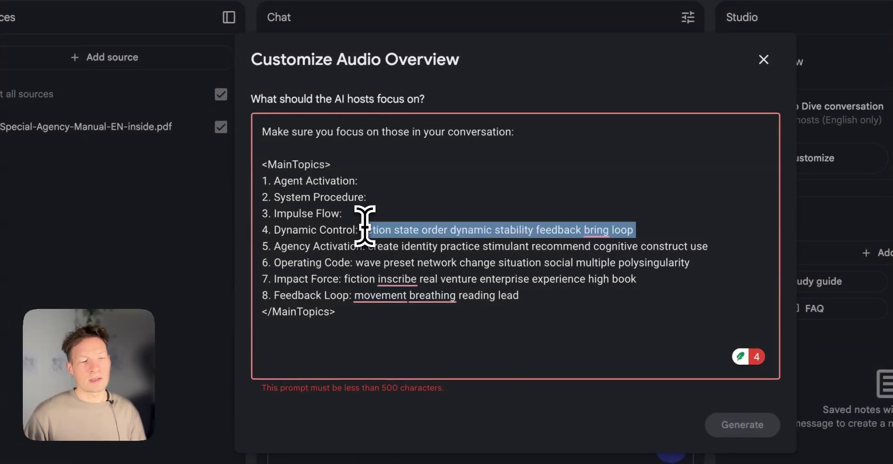
Delete the keywords after the last four topic names in the focus prompt, from Agency Activation to Feedback Loop
{"action": "key", "text": "shift+End"}
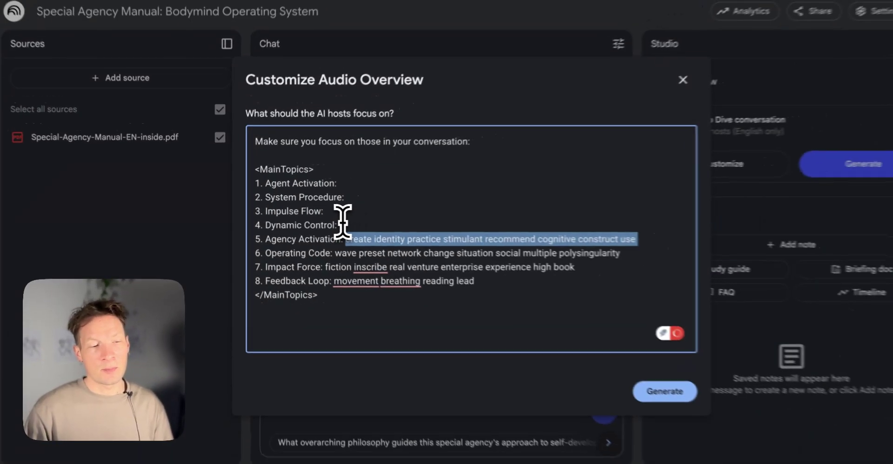
{"action": "key", "text": "BackSpace"}
{"action": "key", "text": "Down"}
{"action": "key", "text": "shift+End"}
{"action": "key", "text": "BackSpace"}
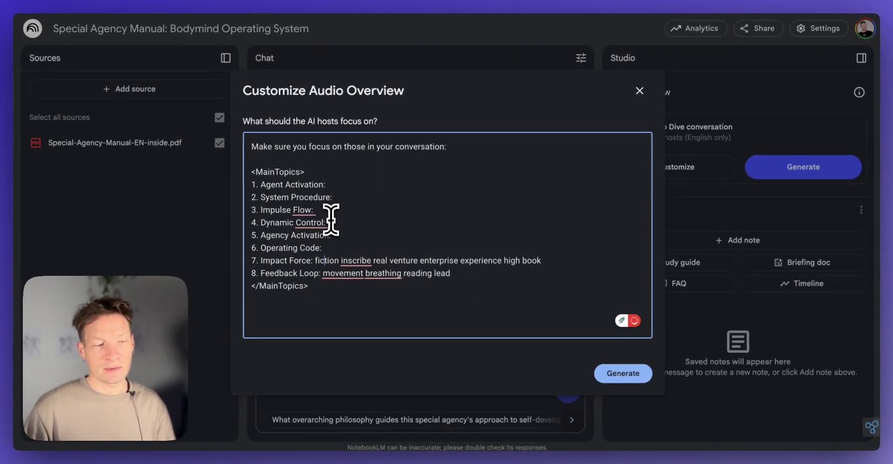
{"action": "key", "text": "shift+End"}
{"action": "key", "text": "BackSpace"}
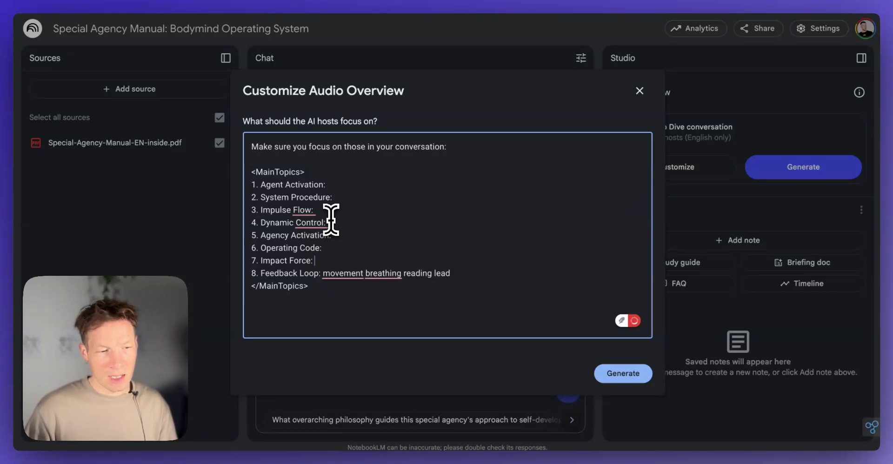
{"action": "key", "text": "shift+End"}
{"action": "key", "text": "BackSpace"}
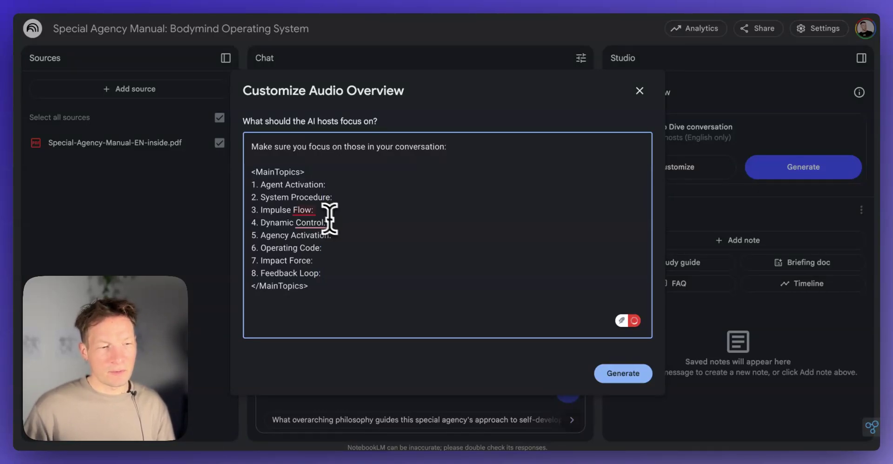
Remove the blank line, both MainTopics tags and the Agency Activation item from the focus prompt
{"action": "left_click", "coordinate": [293, 159]}
{"action": "key", "text": "BackSpace"}
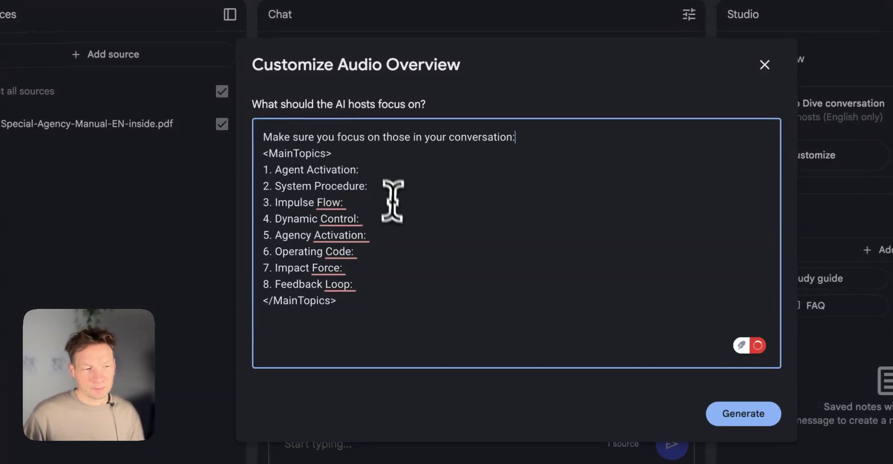
{"action": "left_click", "coordinate": [355, 153], "text": "shift"}
{"action": "key", "text": "BackSpace"}
{"action": "left_click", "coordinate": [359, 306]}
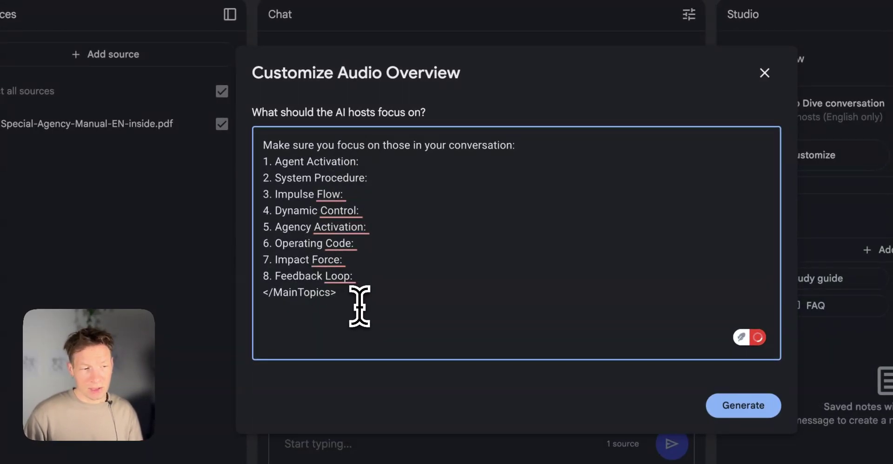
{"action": "key", "text": "shift+Up"}
{"action": "key", "text": "BackSpace"}
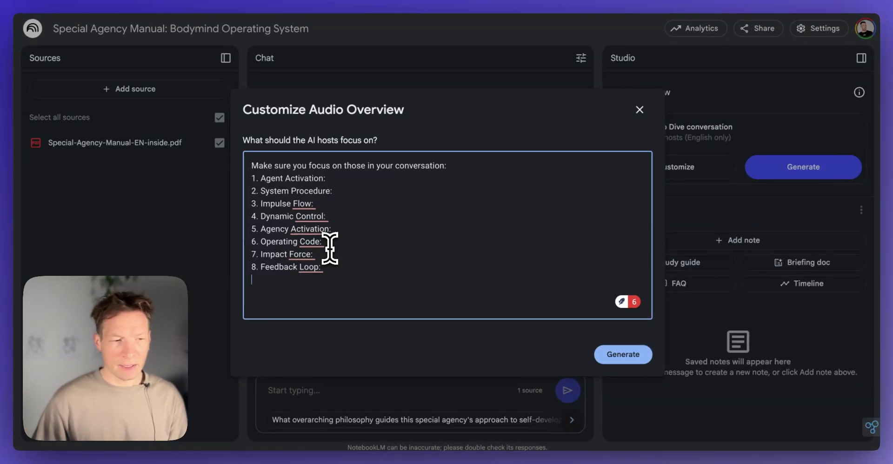
{"action": "triple_click", "coordinate": [253, 228]}
{"action": "key", "text": "BackSpace"}
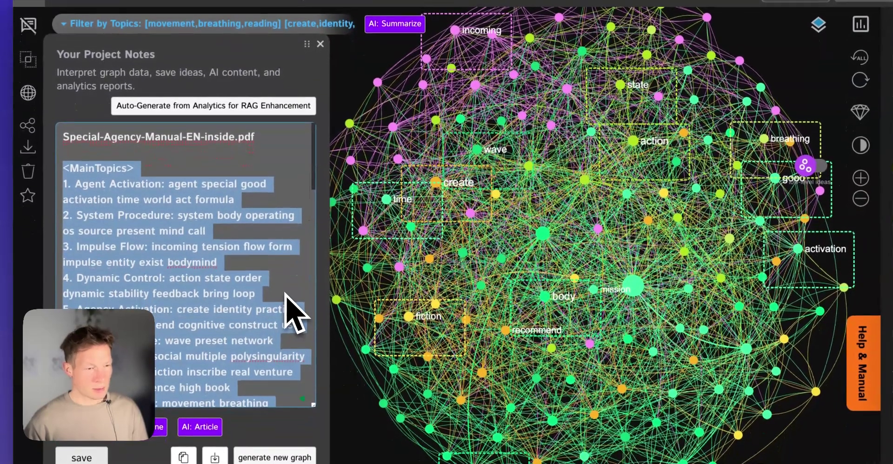
Add the question on integrating movement and breathing techniques from the InfraNodus project notes to the NotebookLM focus prompt and generate the audio overview
{"action": "scroll", "coordinate": [291, 311], "scroll_direction": "down", "scroll_amount": 5}
{"action": "scroll", "coordinate": [256, 283], "scroll_direction": "down", "scroll_amount": 3}
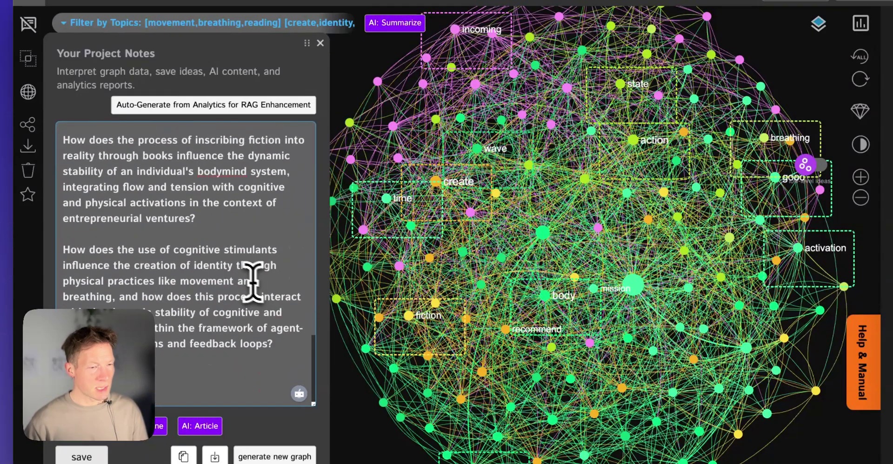
{"action": "scroll", "coordinate": [251, 279], "scroll_direction": "up", "scroll_amount": 10}
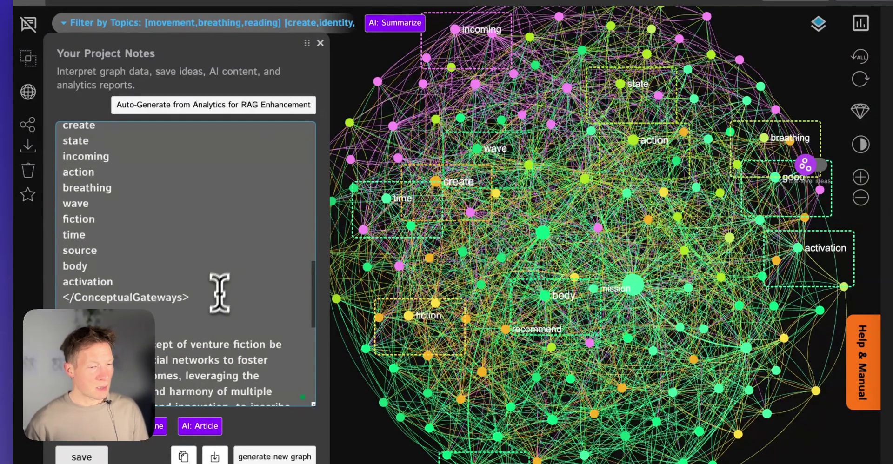
{"action": "scroll", "coordinate": [219, 284], "scroll_direction": "down", "scroll_amount": 10}
{"action": "scroll", "coordinate": [205, 326], "scroll_direction": "down", "scroll_amount": 3}
{"action": "scroll", "coordinate": [206, 315], "scroll_direction": "up", "scroll_amount": 5}
{"action": "left_click_drag", "start_coordinate": [194, 280], "coordinate": [47, 195]}
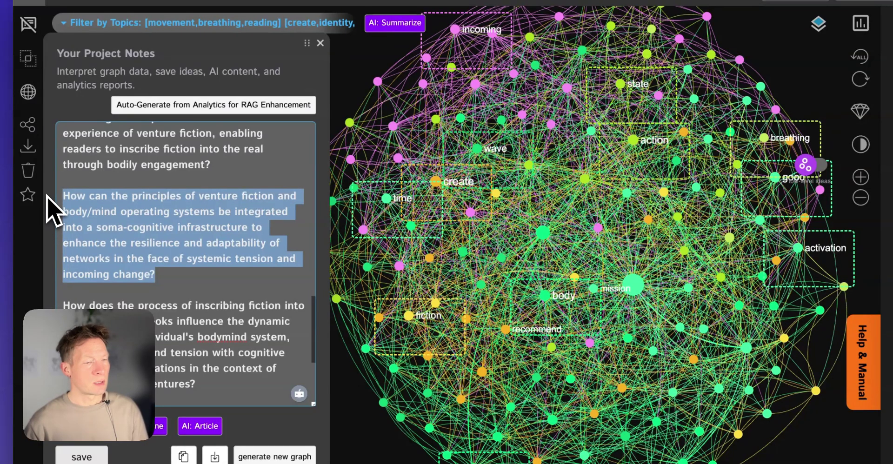
{"action": "scroll", "coordinate": [242, 242], "scroll_direction": "up", "scroll_amount": 3}
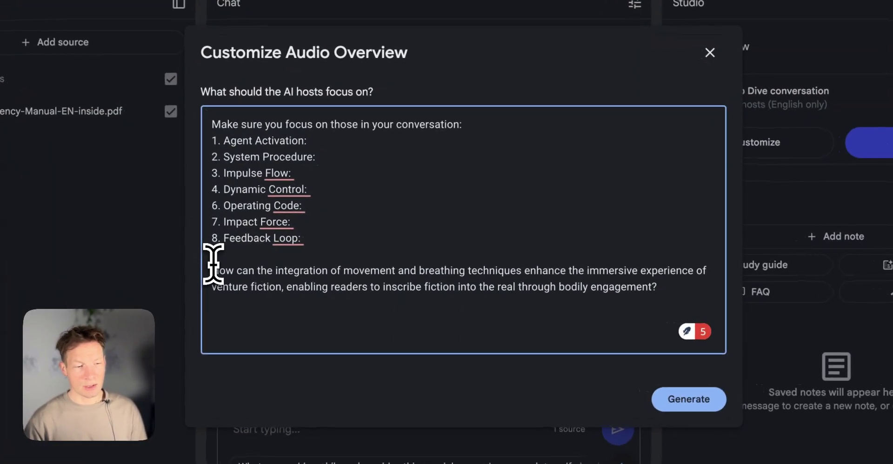
{"action": "triple_click", "coordinate": [214, 264]}
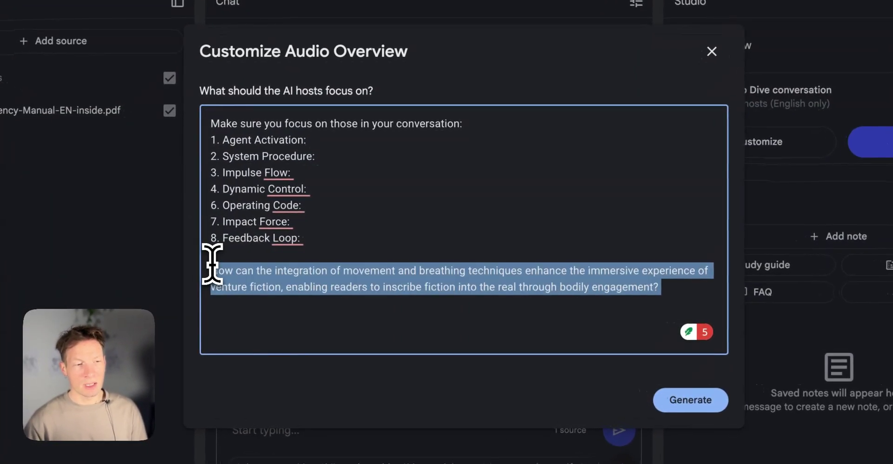
{"action": "left_click", "coordinate": [566, 395]}
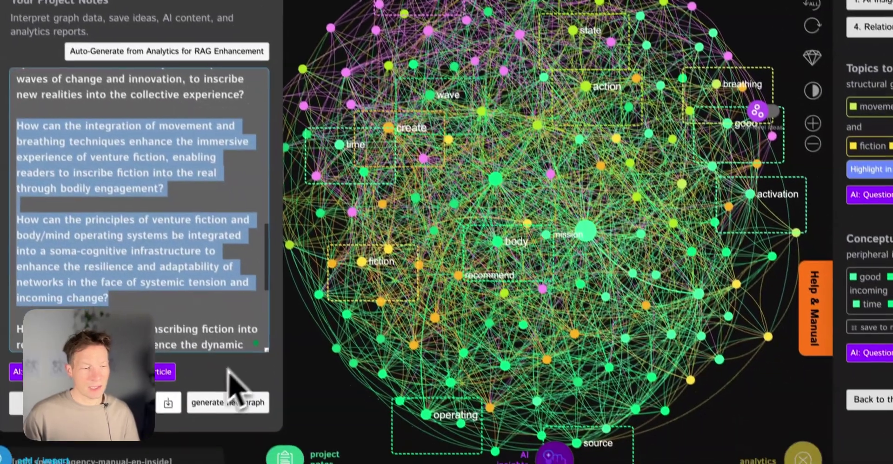
Download the project notes from InfraNodus and open the dialog for adding a source in NotebookLM
{"action": "left_click", "coordinate": [228, 387]}
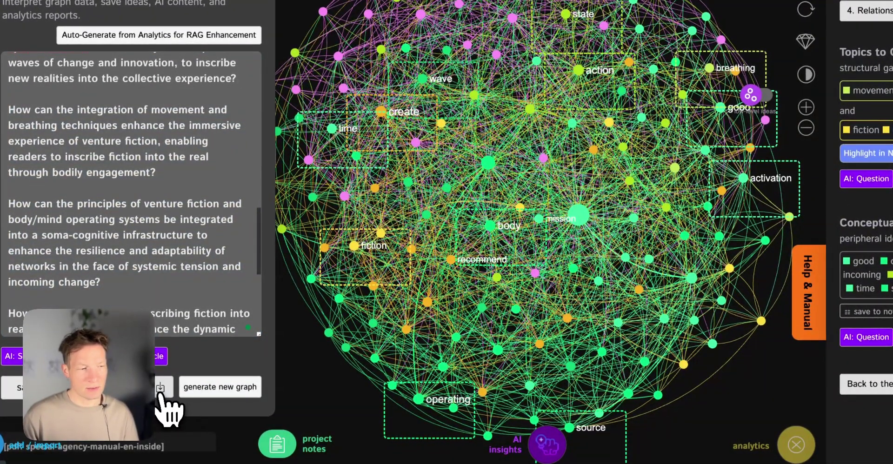
{"action": "left_click", "coordinate": [160, 389]}
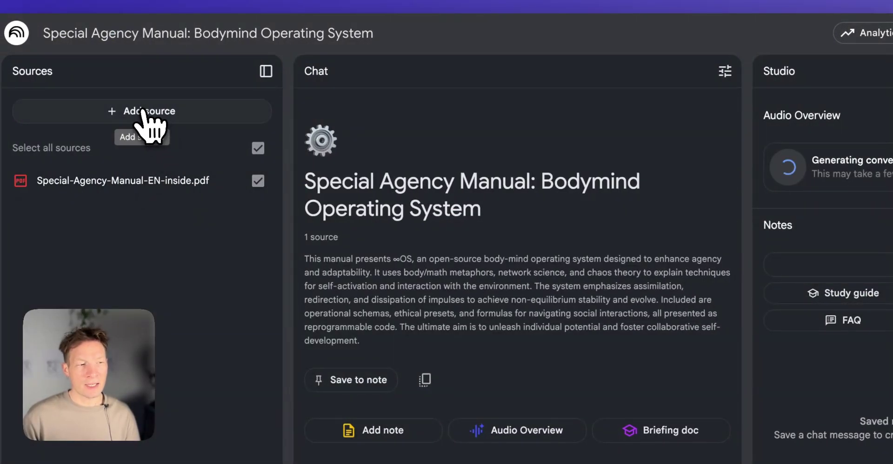
{"action": "left_click", "coordinate": [142, 112]}
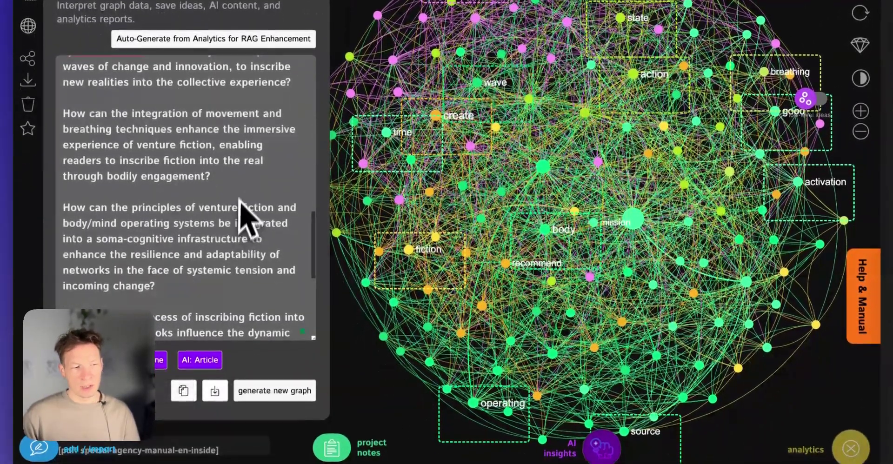
{"action": "scroll", "coordinate": [249, 258], "scroll_direction": "down", "scroll_amount": 3}
{"action": "scroll", "coordinate": [242, 246], "scroll_direction": "up", "scroll_amount": 15}
{"action": "scroll", "coordinate": [235, 191], "scroll_direction": "down", "scroll_amount": 10}
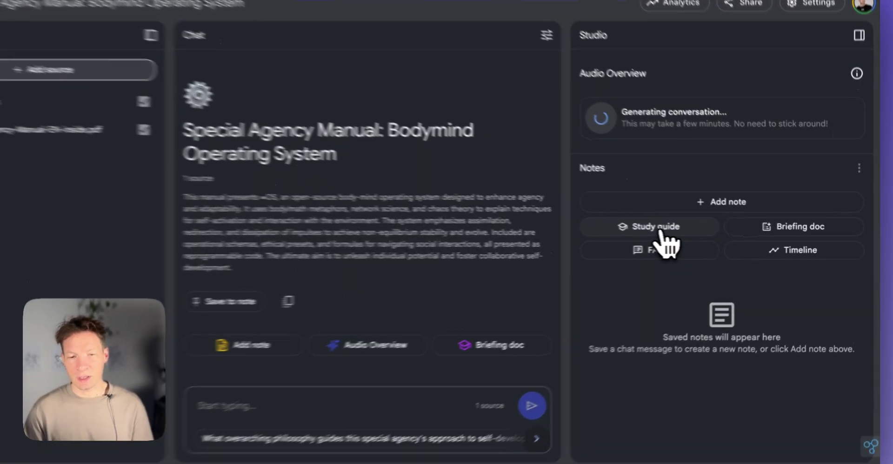
Generate a study guide, a briefing doc and an FAQ as notes from the manual in NotebookLM
{"action": "left_click", "coordinate": [680, 233]}
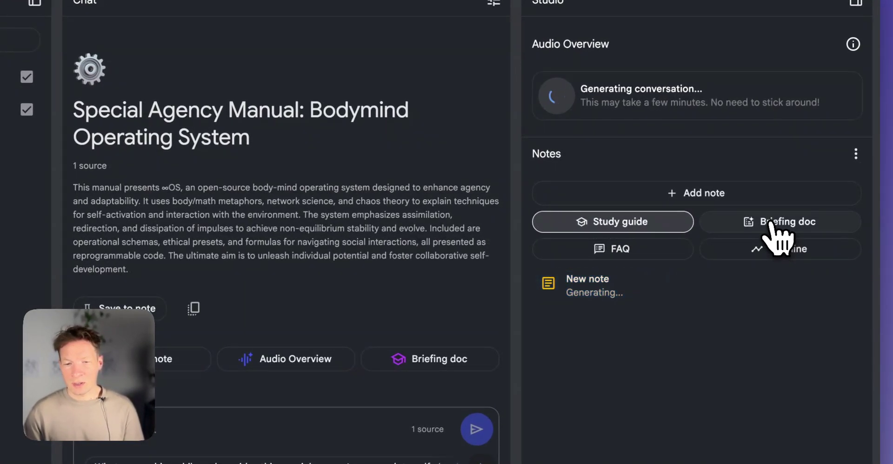
{"action": "left_click", "coordinate": [771, 223]}
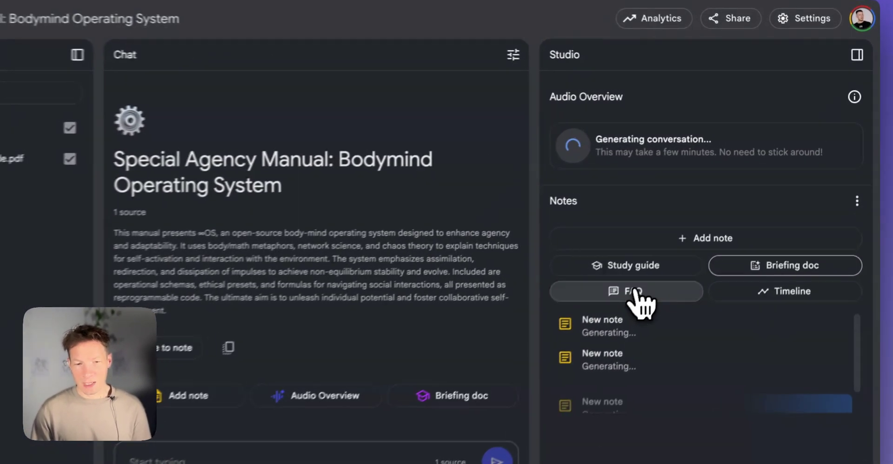
{"action": "left_click", "coordinate": [678, 251]}
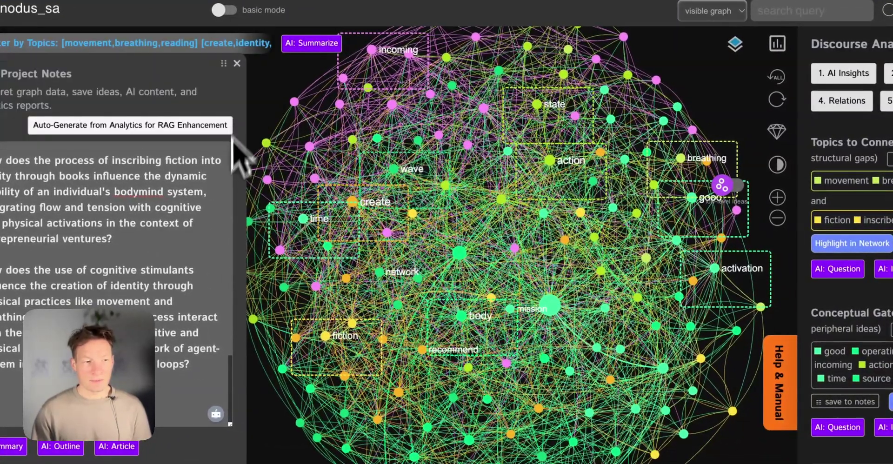
Close the project notes and examine the graph's main ideas with the AI cluster interpretations, as well as its blind spots
{"action": "mouse_move", "coordinate": [263, 89]}
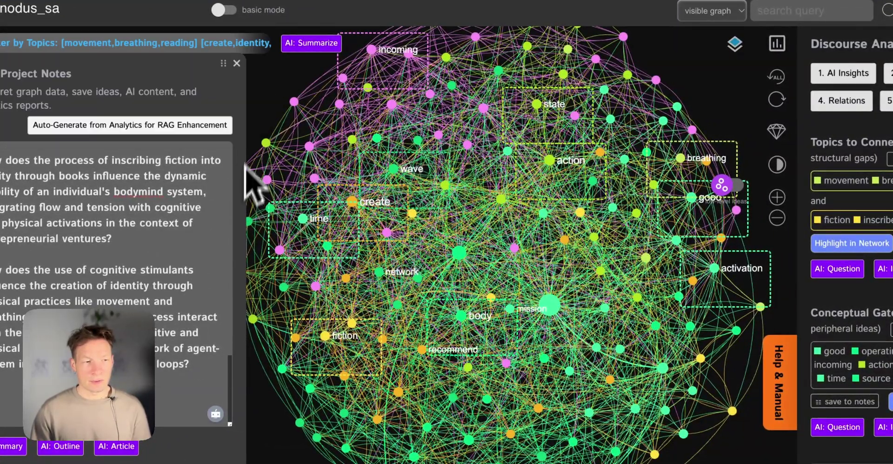
{"action": "left_click", "coordinate": [238, 65]}
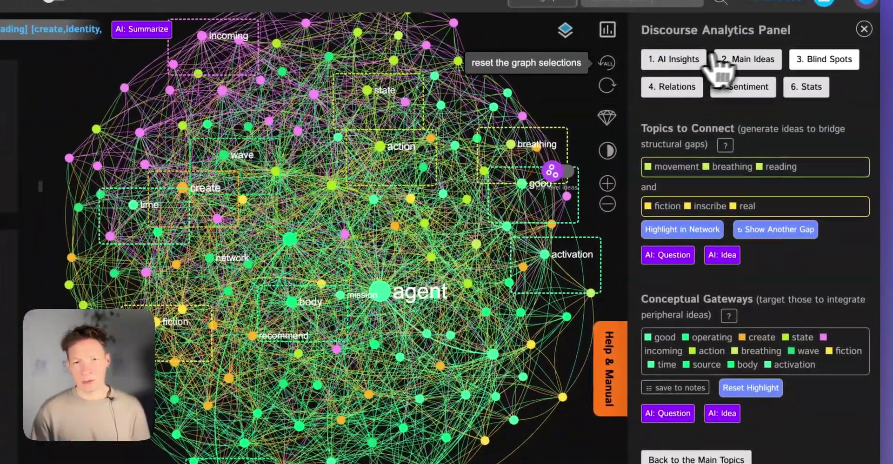
{"action": "left_click", "coordinate": [759, 61]}
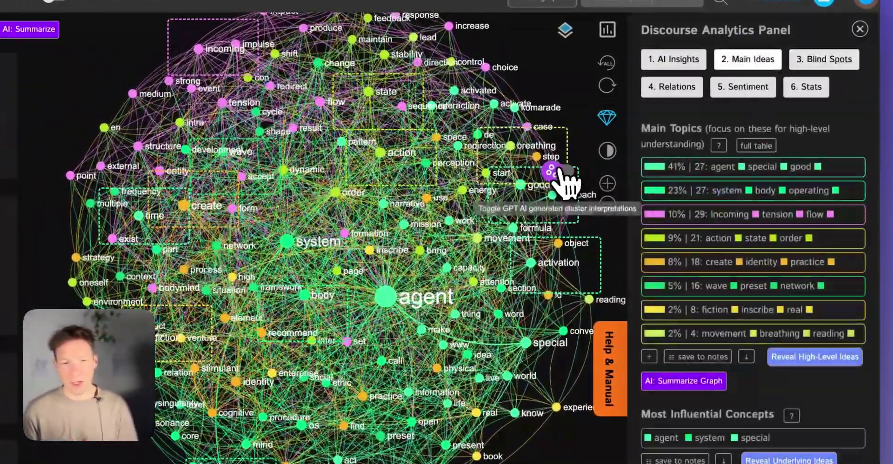
{"action": "left_click", "coordinate": [558, 171]}
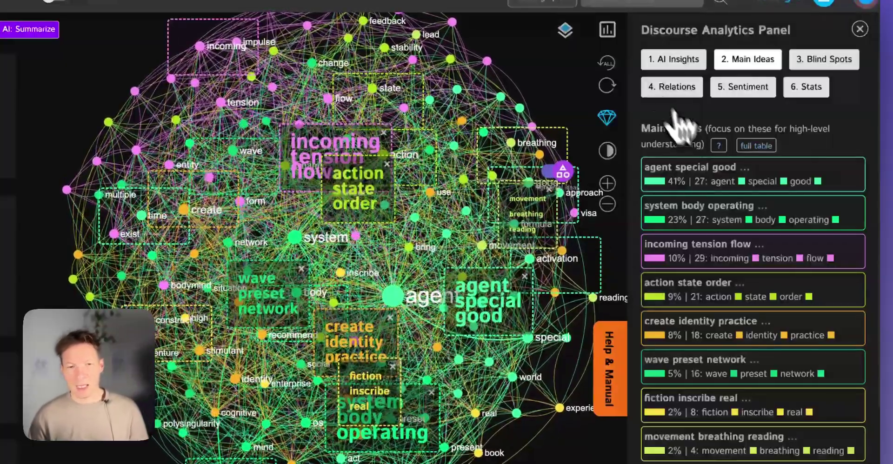
{"action": "left_click", "coordinate": [826, 60]}
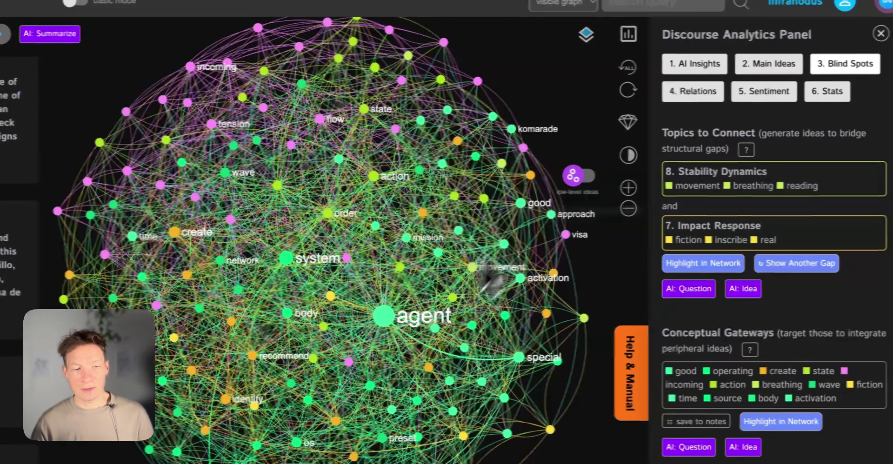
Hide the agent and system nodes from the InfraNodus graph
{"action": "left_click", "coordinate": [382, 316]}
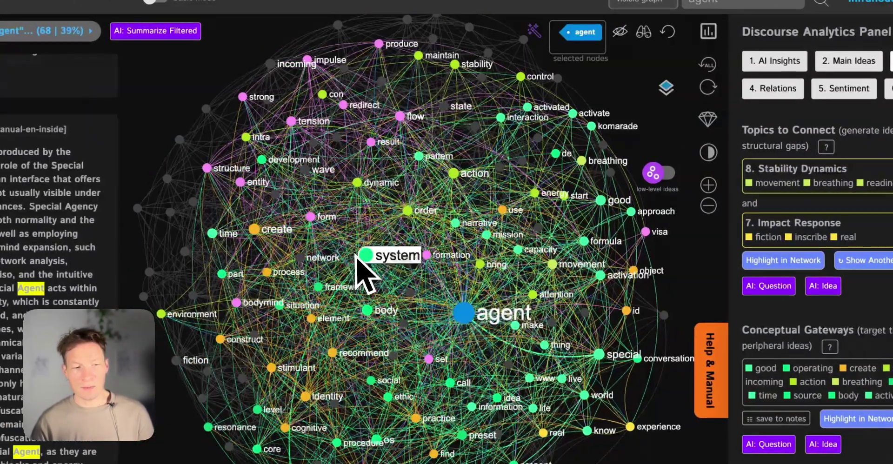
{"action": "left_click", "coordinate": [363, 257]}
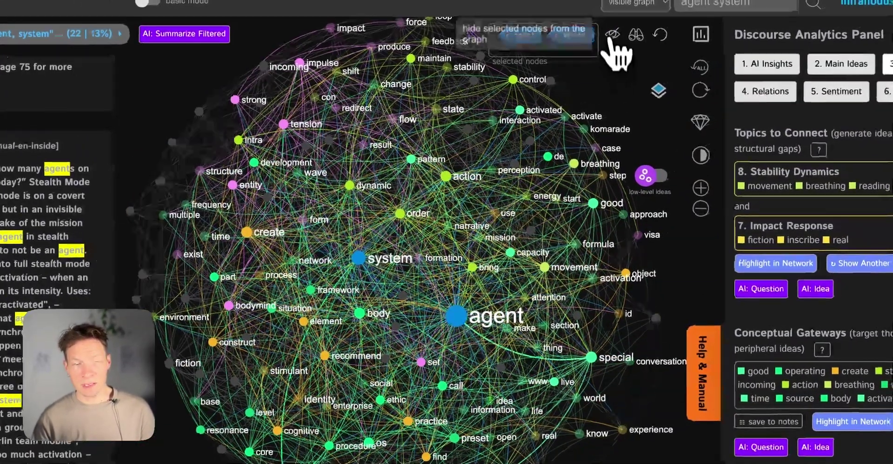
{"action": "left_click", "coordinate": [620, 32]}
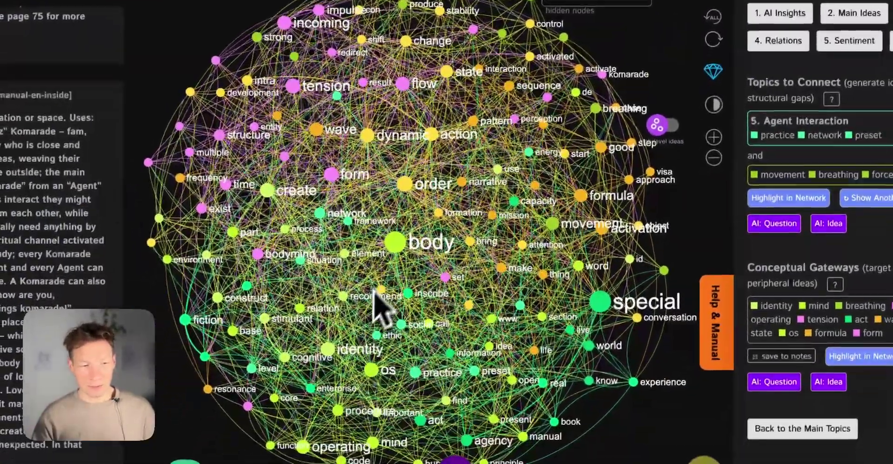
Select the body, order, special and action nodes and hide them from the graph as well
{"action": "left_click", "coordinate": [395, 242]}
{"action": "left_click", "coordinate": [405, 183]}
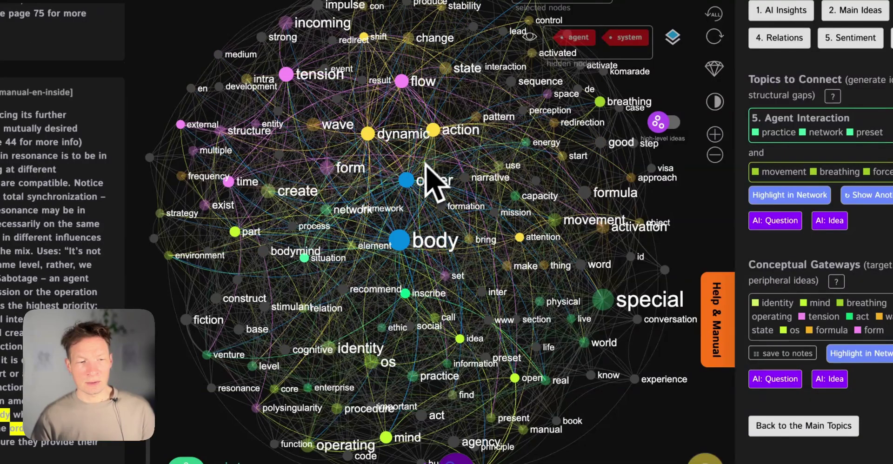
{"action": "left_click", "coordinate": [604, 300]}
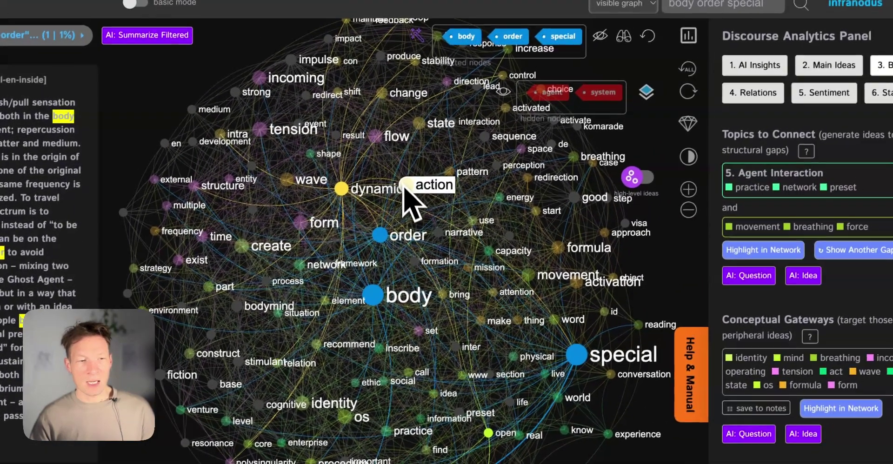
{"action": "left_click", "coordinate": [437, 131]}
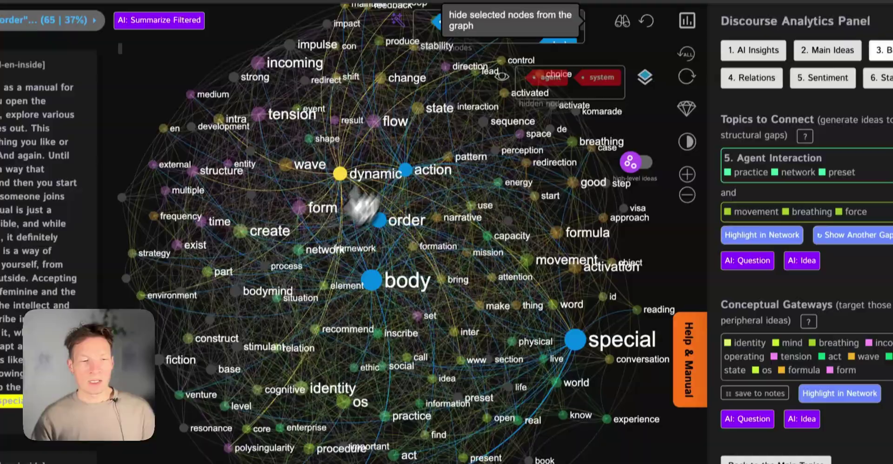
{"action": "left_click", "coordinate": [595, 51]}
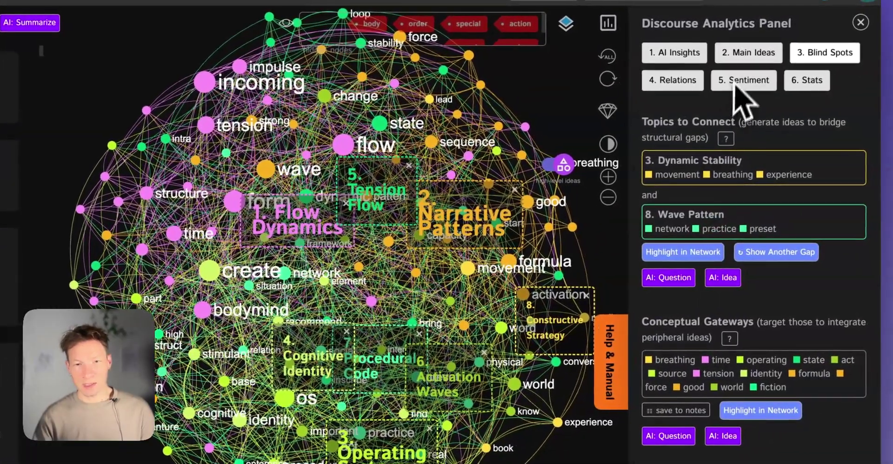
Add the reduced graph's main topics to the project notes, check the saved notes and return to NotebookLM
{"action": "left_click", "coordinate": [818, 41]}
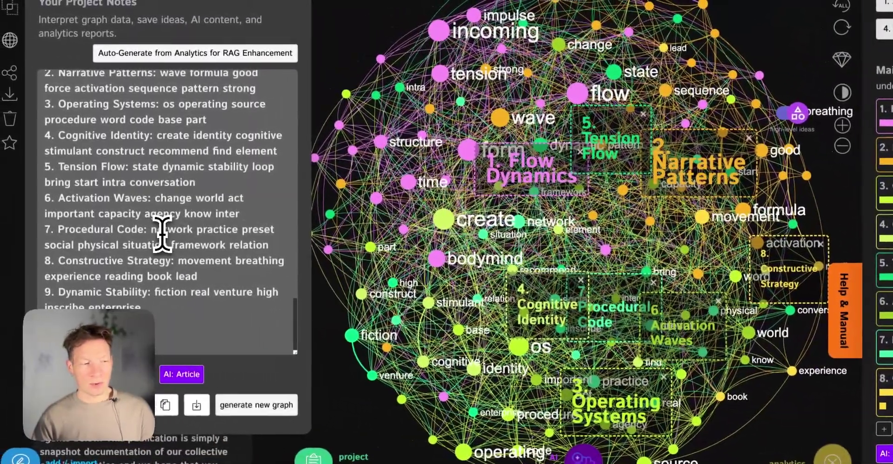
{"action": "scroll", "coordinate": [168, 233], "scroll_direction": "down", "scroll_amount": 5}
{"action": "scroll", "coordinate": [165, 235], "scroll_direction": "up", "scroll_amount": 1}
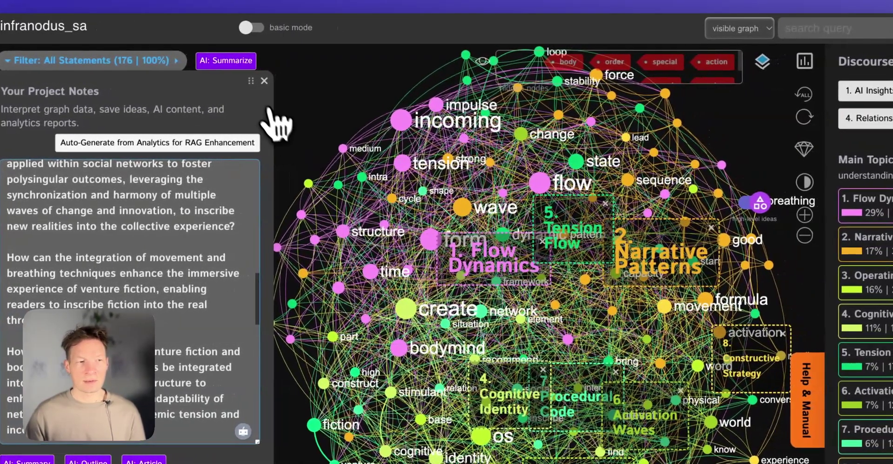
{"action": "left_click", "coordinate": [295, 80]}
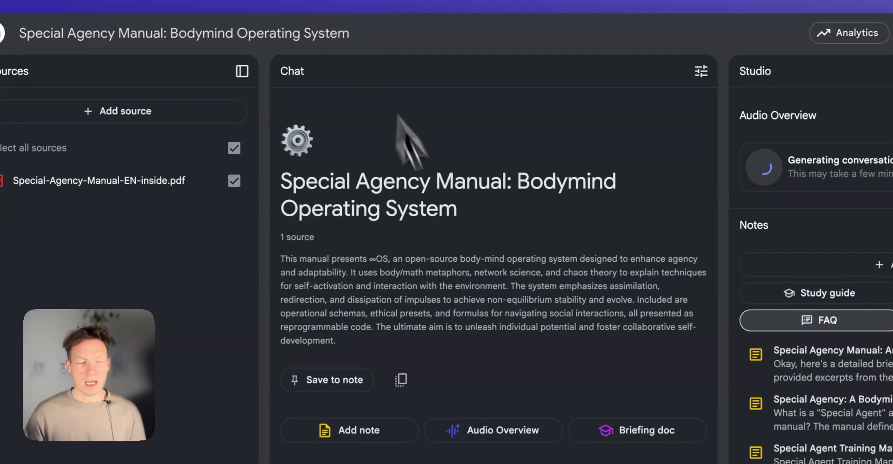